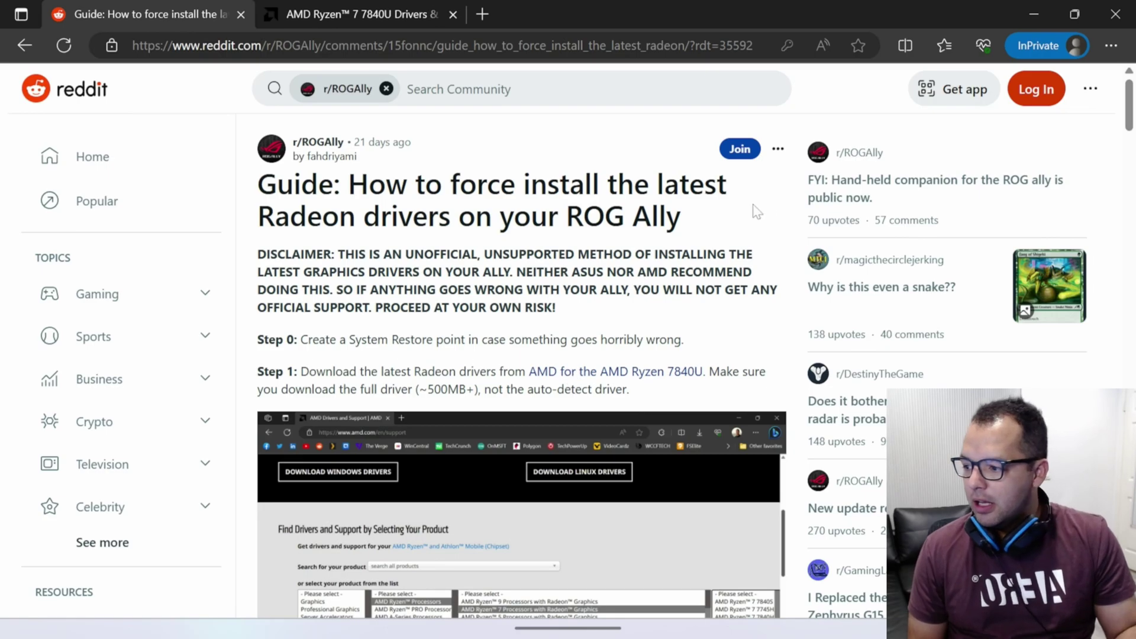
# - Minimize Edge and move File Explorer aside to expose the desktop
pyautogui.moveTo(701, 595)
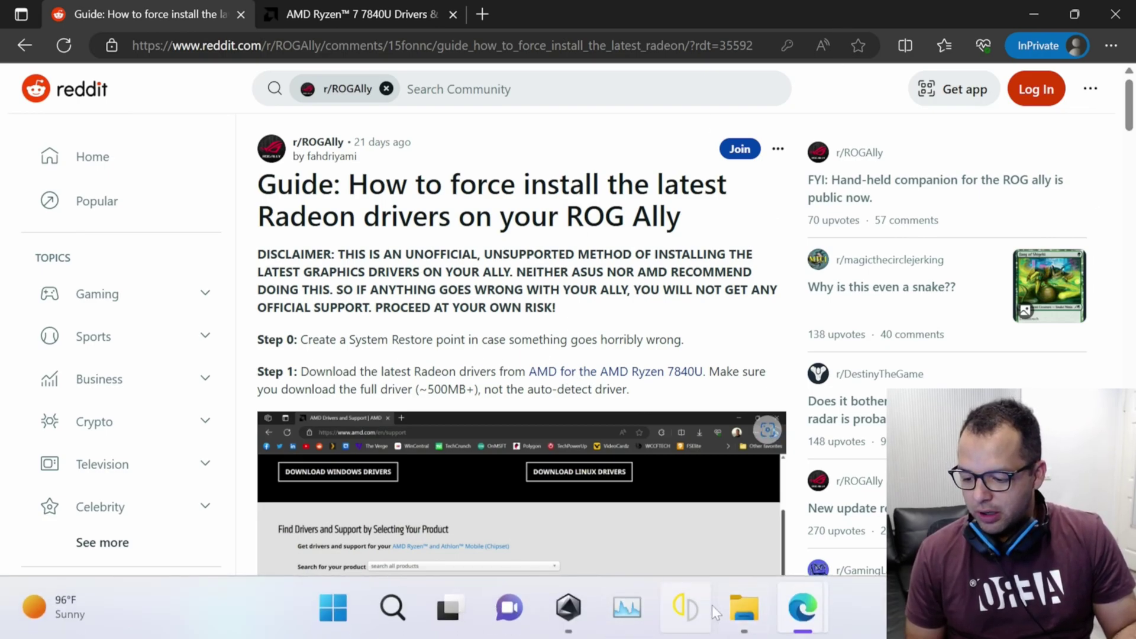
pyautogui.click(1074, 14)
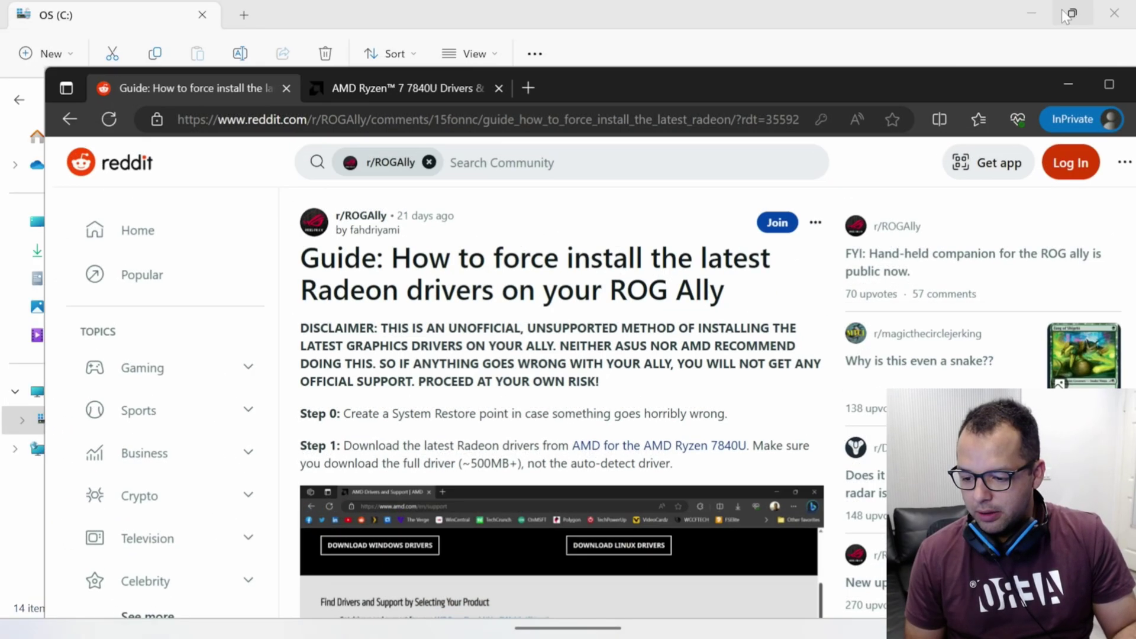
pyautogui.click(1072, 13)
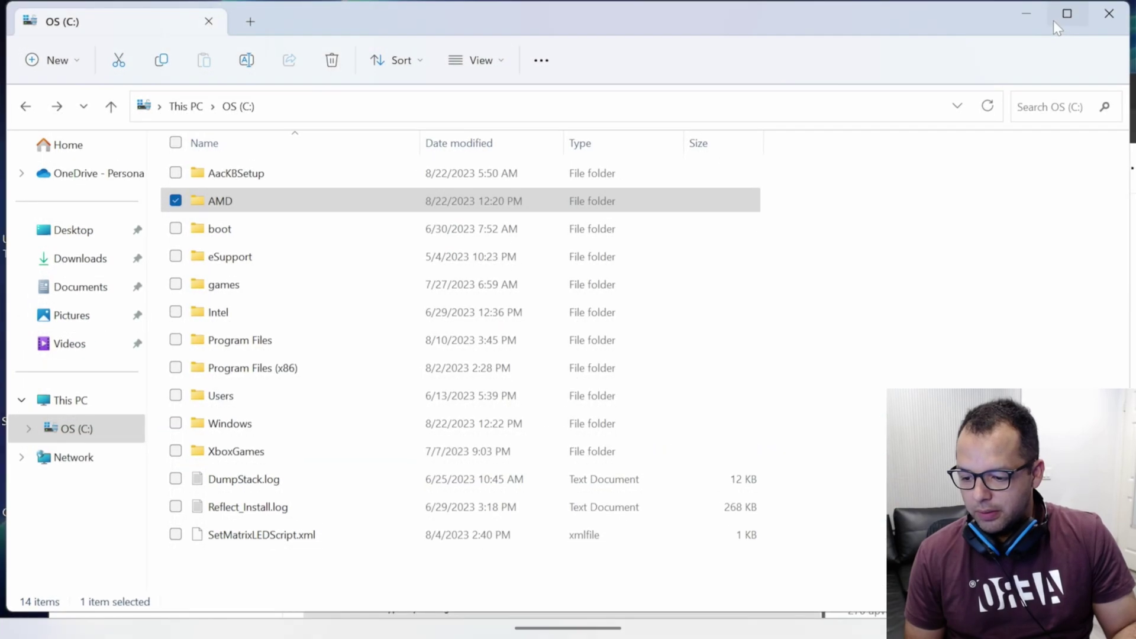
pyautogui.moveTo(991, 26); pyautogui.dragTo(941, 93)
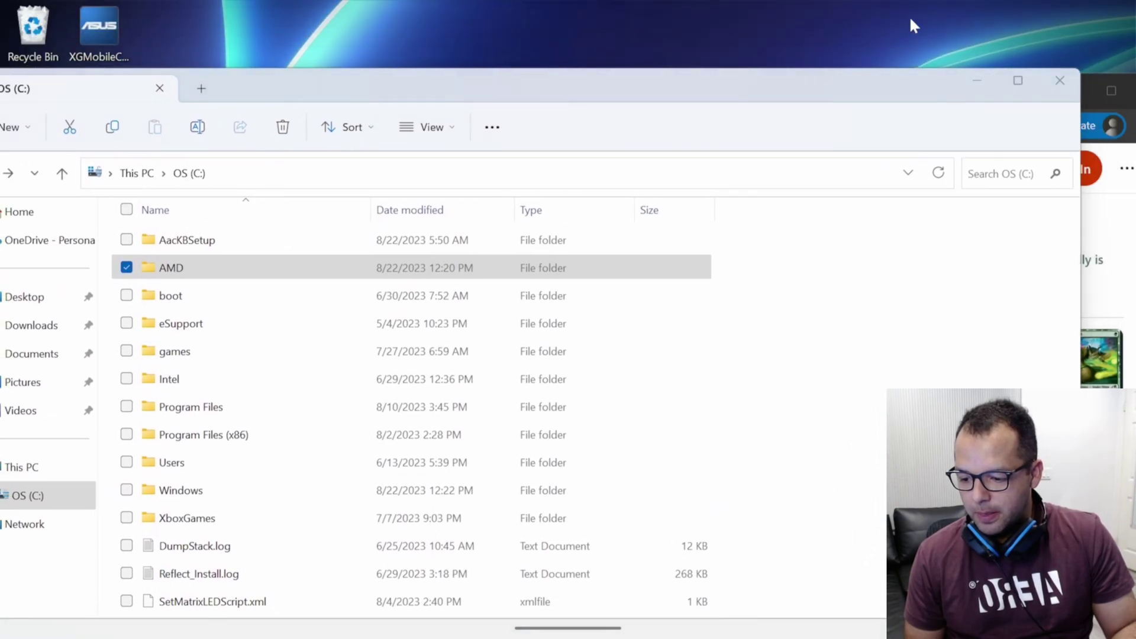
# - Launch AMD Software: Adrenalin Edition from the desktop menu, showing driver 23.8.1 Up To Date
pyautogui.rightClick(908, 19)
pyautogui.click(753, 234)
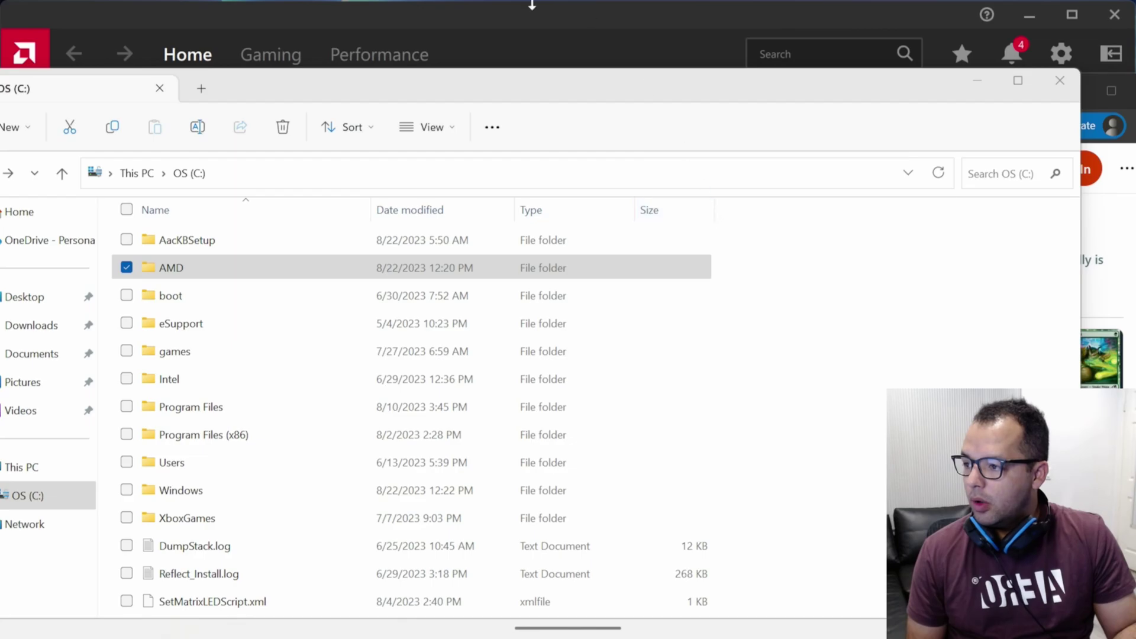
pyautogui.click(550, 31)
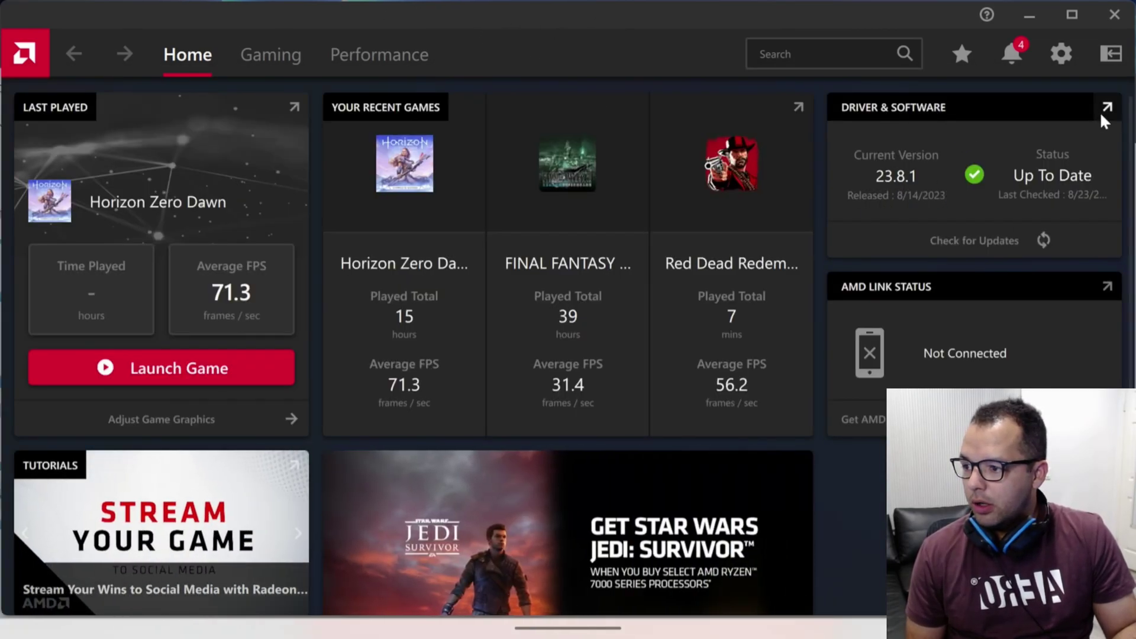
# - Hide AMD Software and maximize the Reddit guide, scrolled to Step 1's driver download
pyautogui.click(1032, 13)
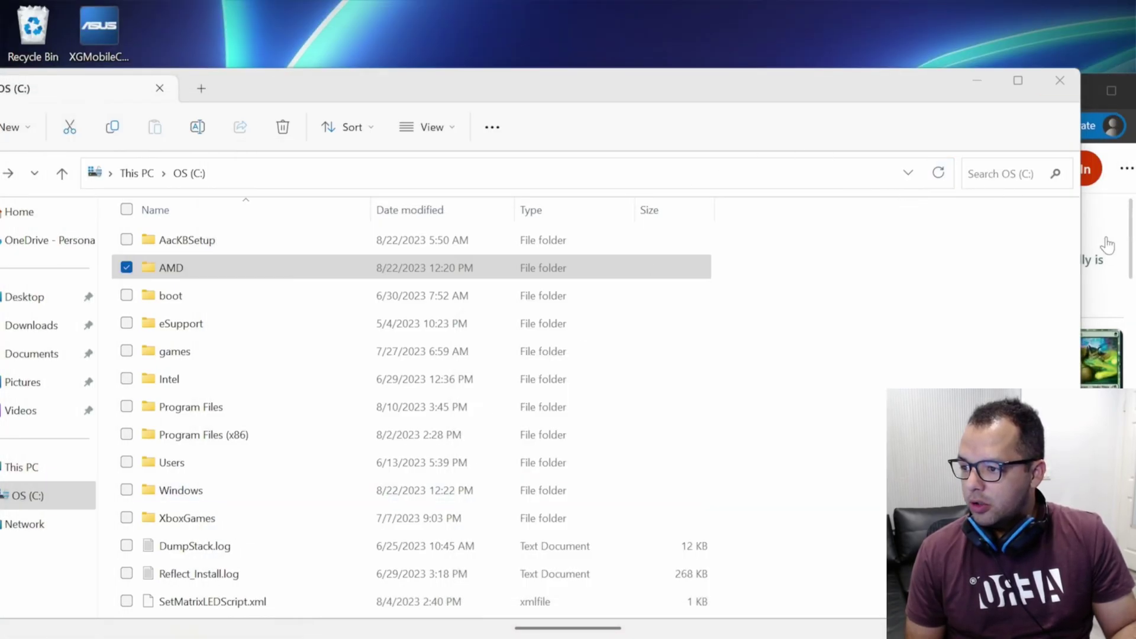
pyautogui.moveTo(944, 82); pyautogui.dragTo(941, 114)
pyautogui.click(1085, 94)
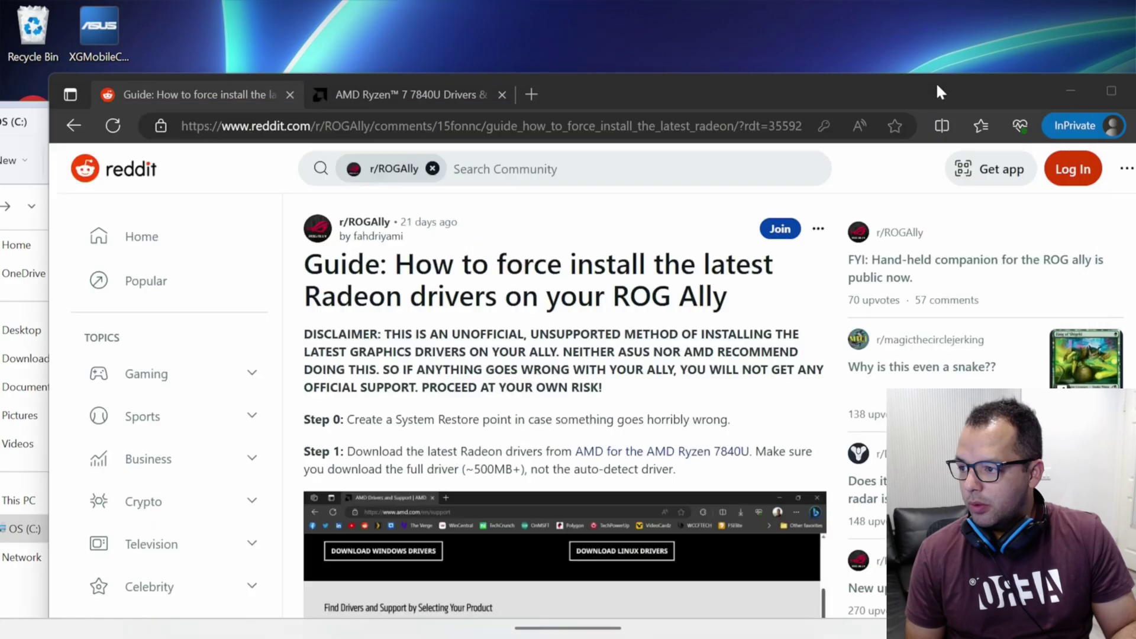
pyautogui.click(1123, 99)
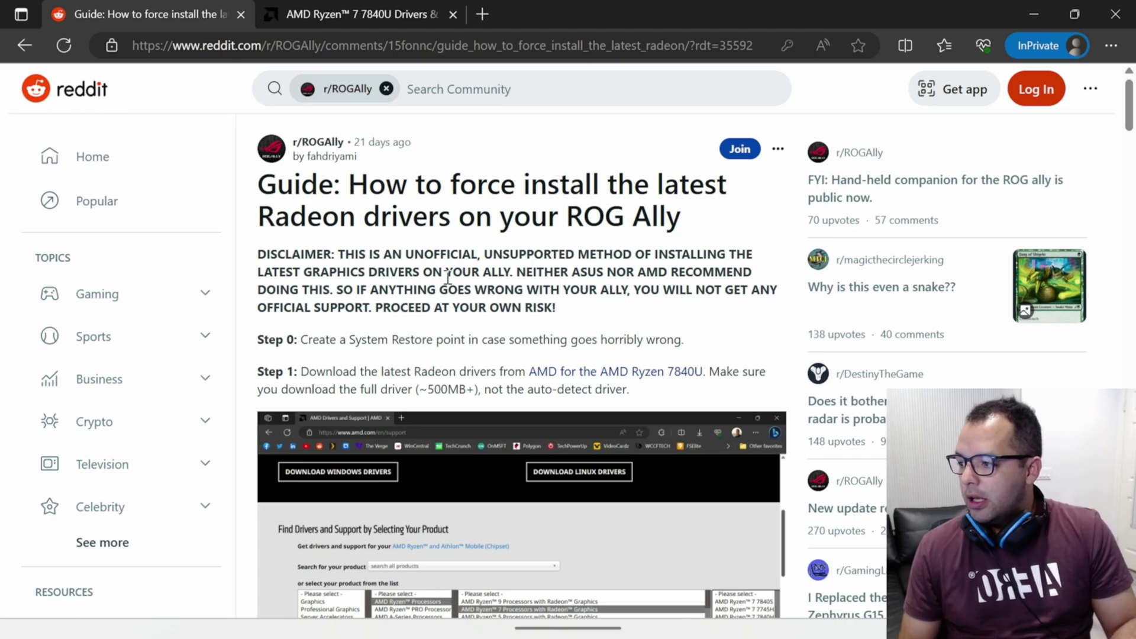
pyautogui.scroll(-4, 591, 252)
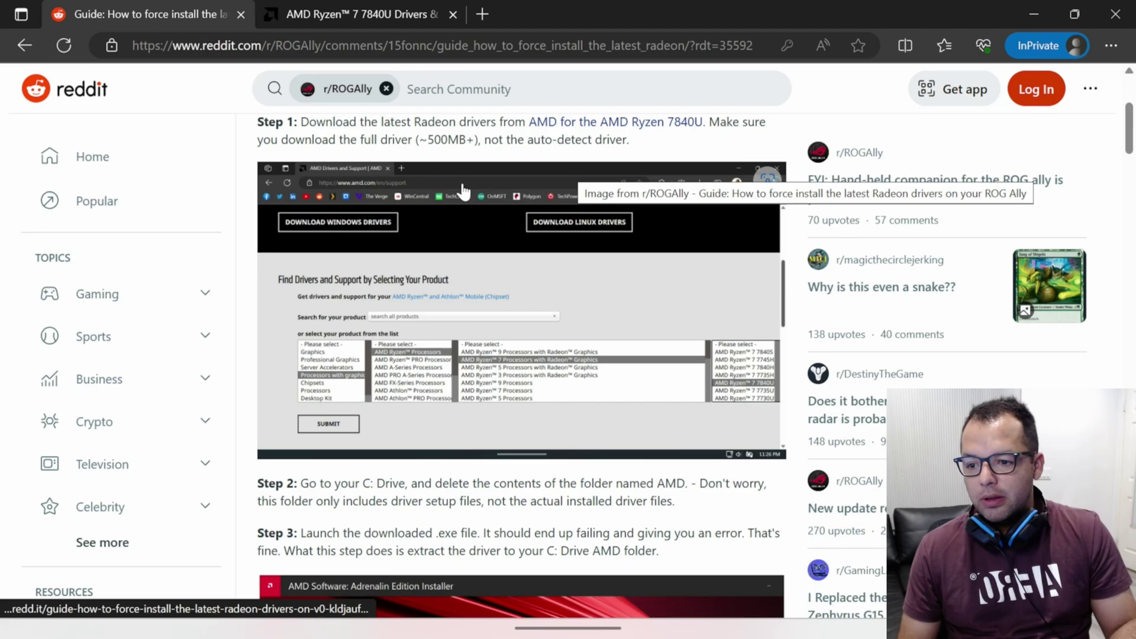
# - Accept cookies and download Adrenalin 23.8.1 (625 MB) for Windows 11 64-Bit, then open File Explorer
pyautogui.click(399, 14)
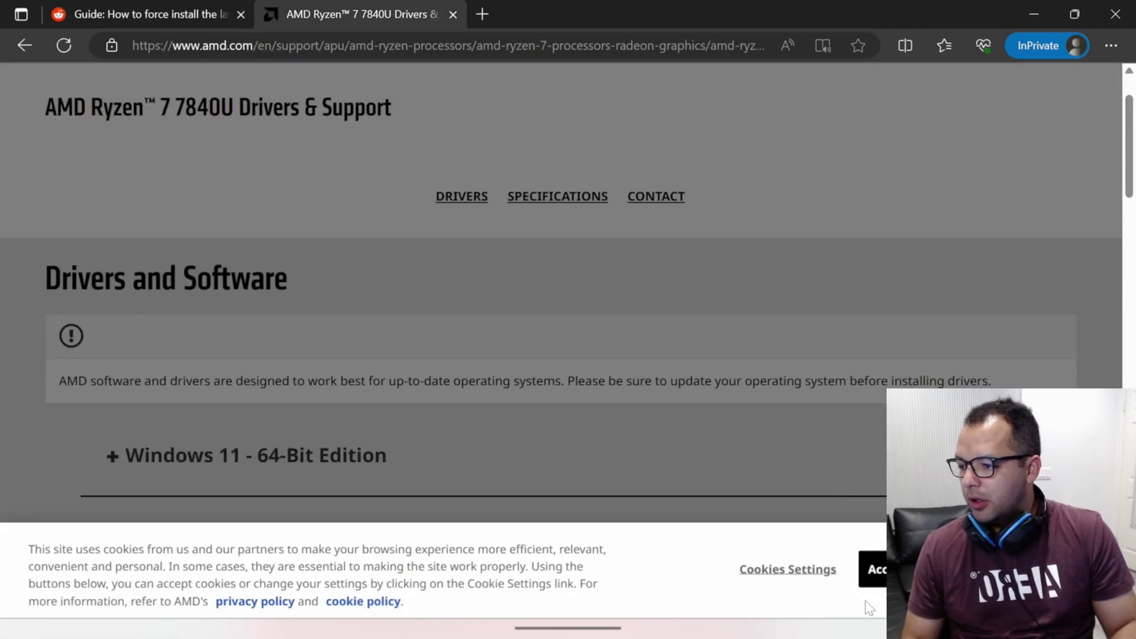
pyautogui.click(872, 569)
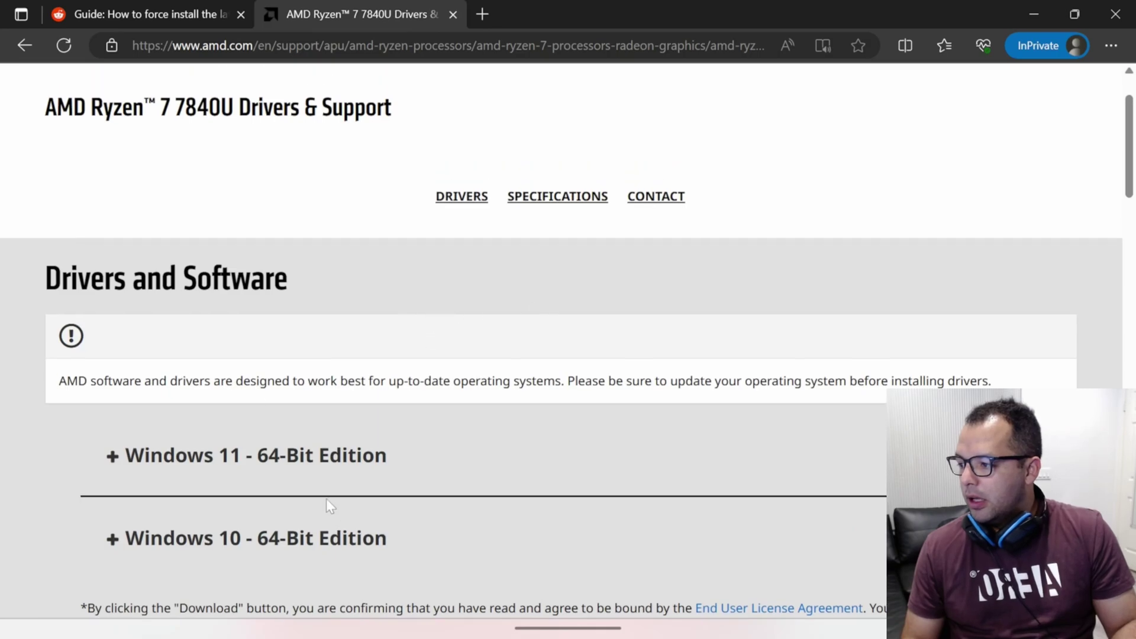
pyautogui.click(188, 455)
pyautogui.scroll(-1, 349, 401)
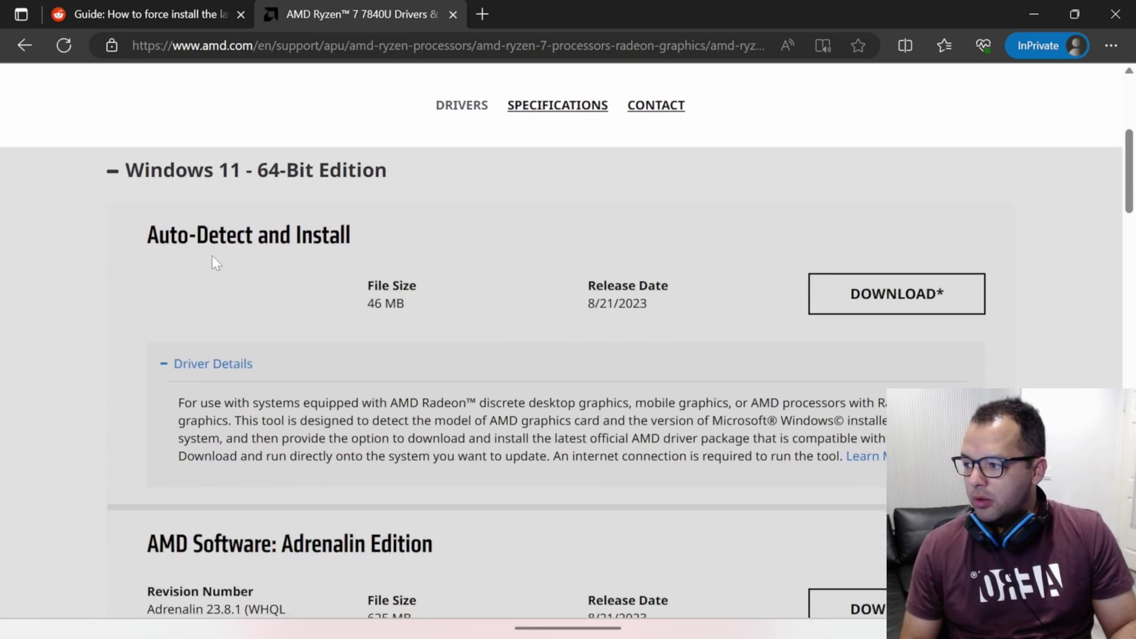
pyautogui.scroll(-4, 370, 261)
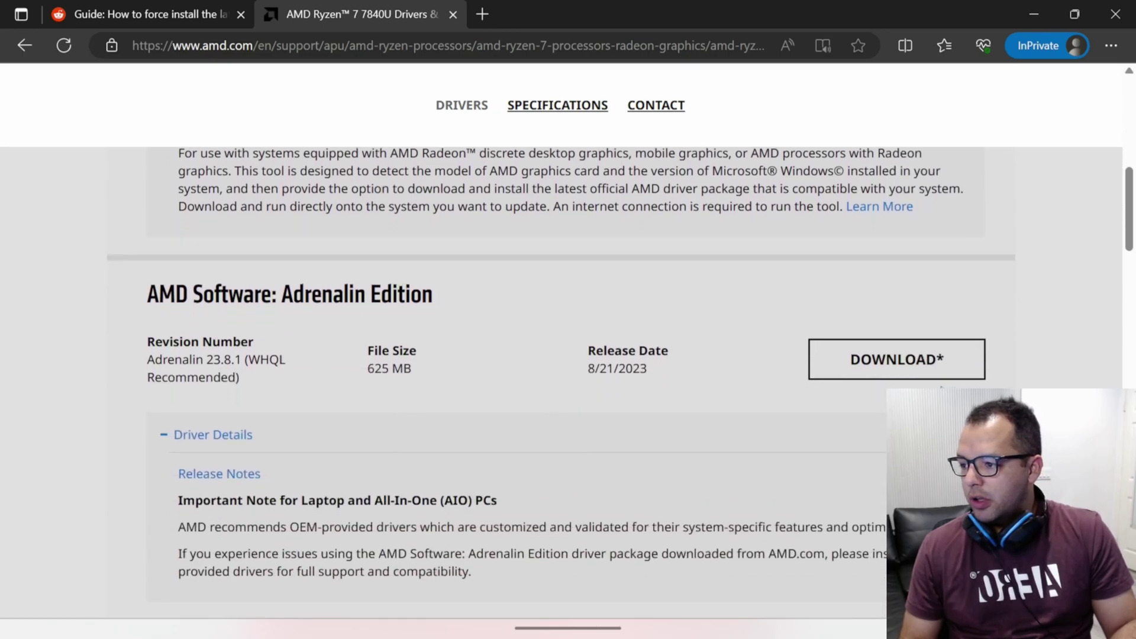
pyautogui.click(858, 364)
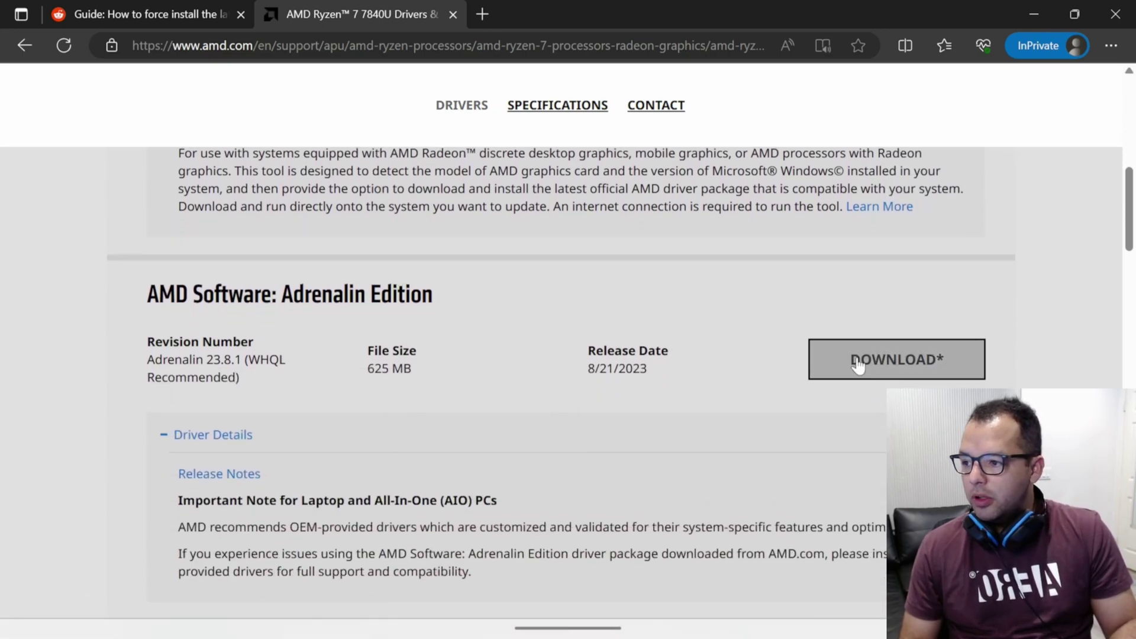
pyautogui.moveTo(717, 635)
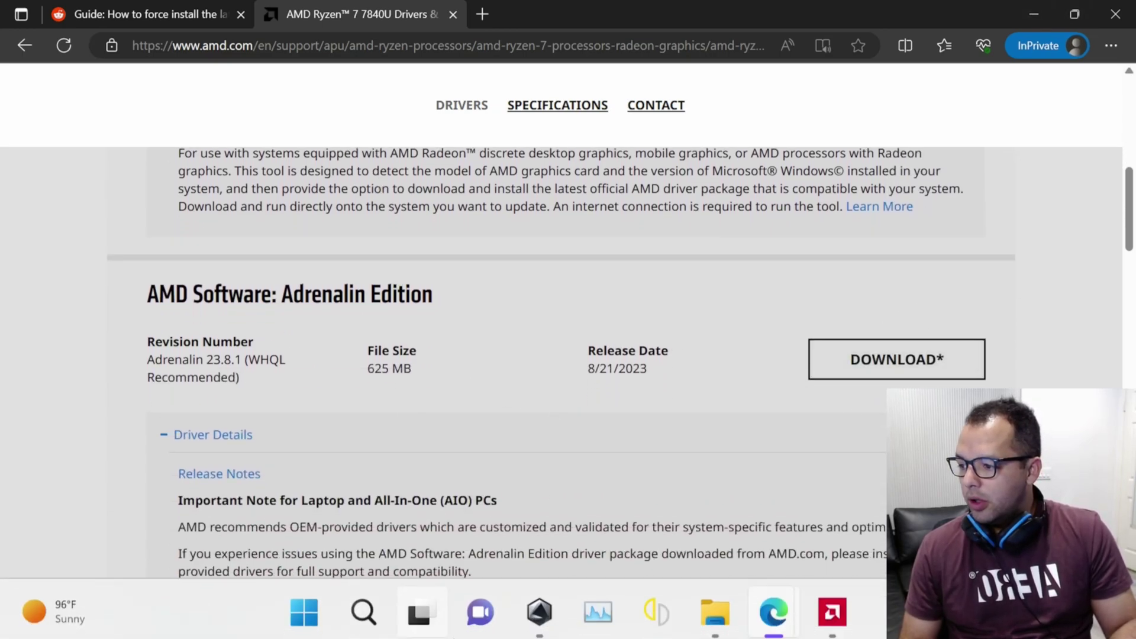
pyautogui.click(716, 609)
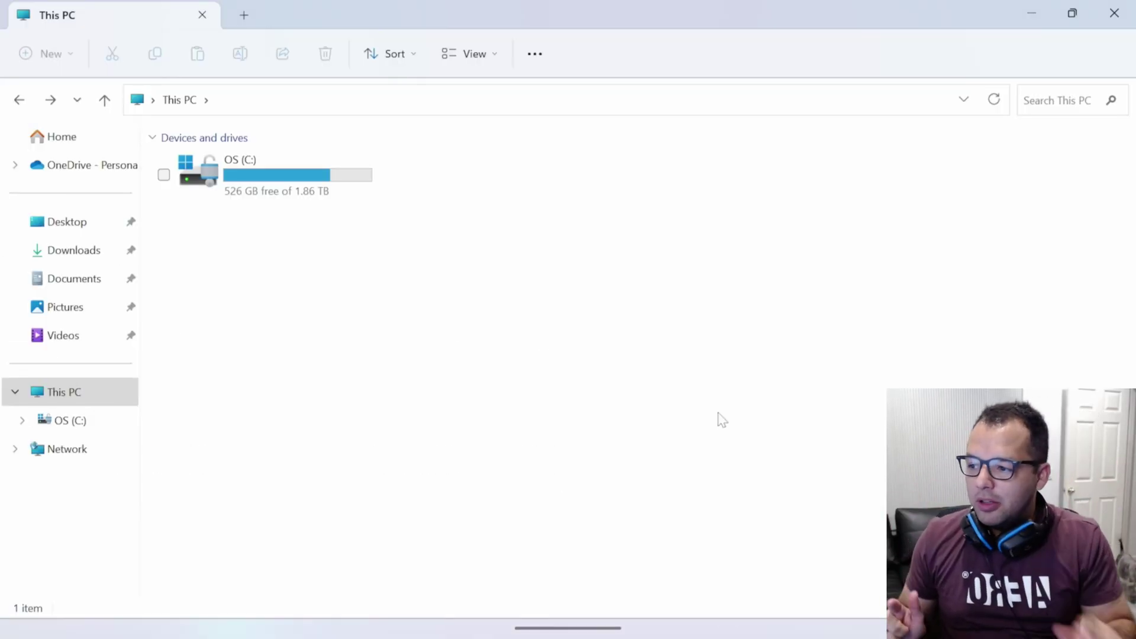
# - Open OS (C:) > AMD and inspect its AMD-Software-Installer and WU-CCC2 folders
pyautogui.doubleClick(294, 193)
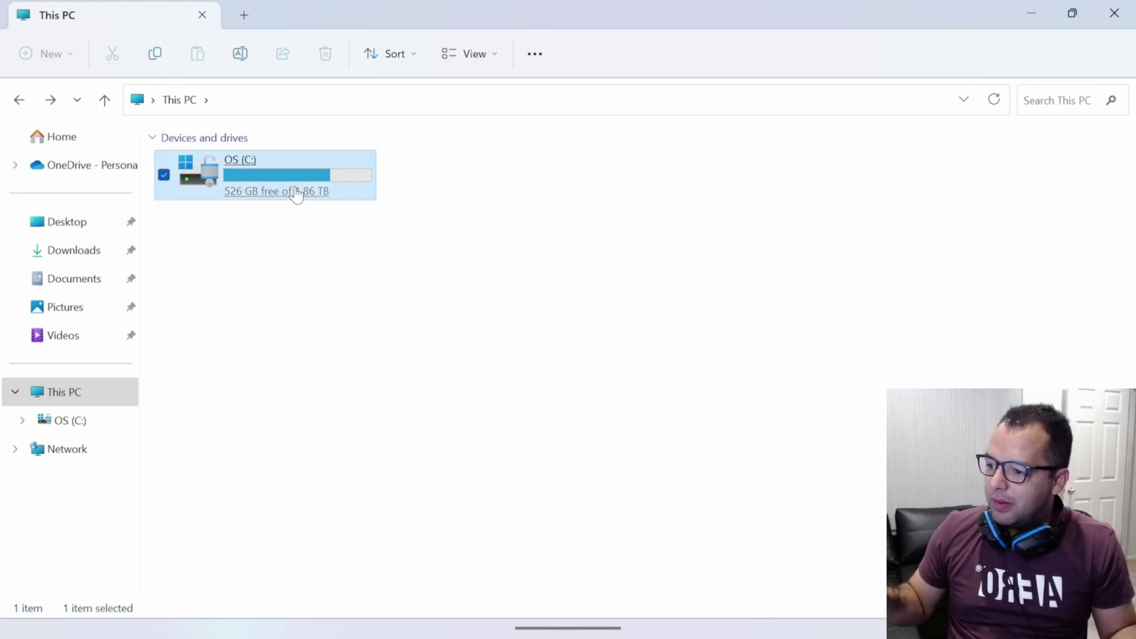
pyautogui.doubleClick(256, 200)
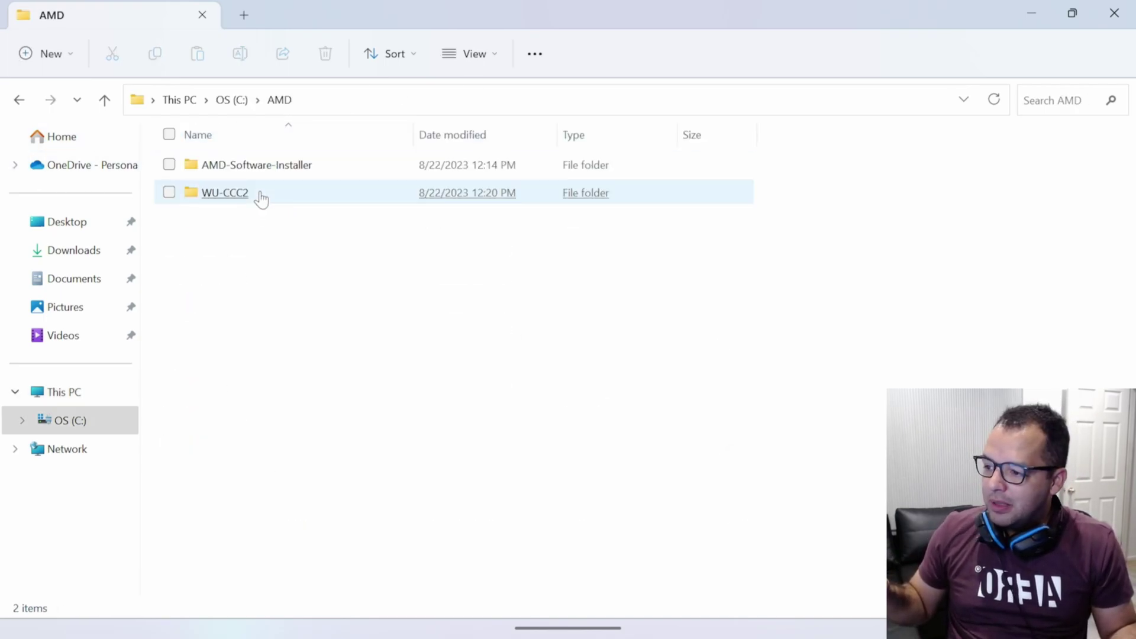
pyautogui.moveTo(322, 321); pyautogui.dragTo(204, 150)
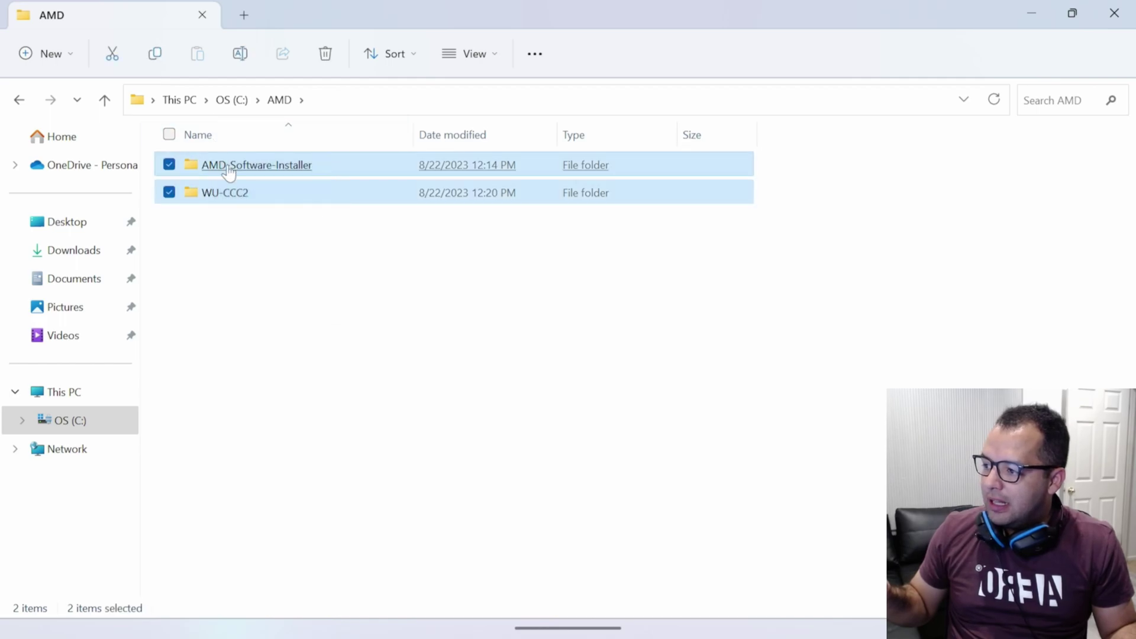
pyautogui.rightClick(220, 191)
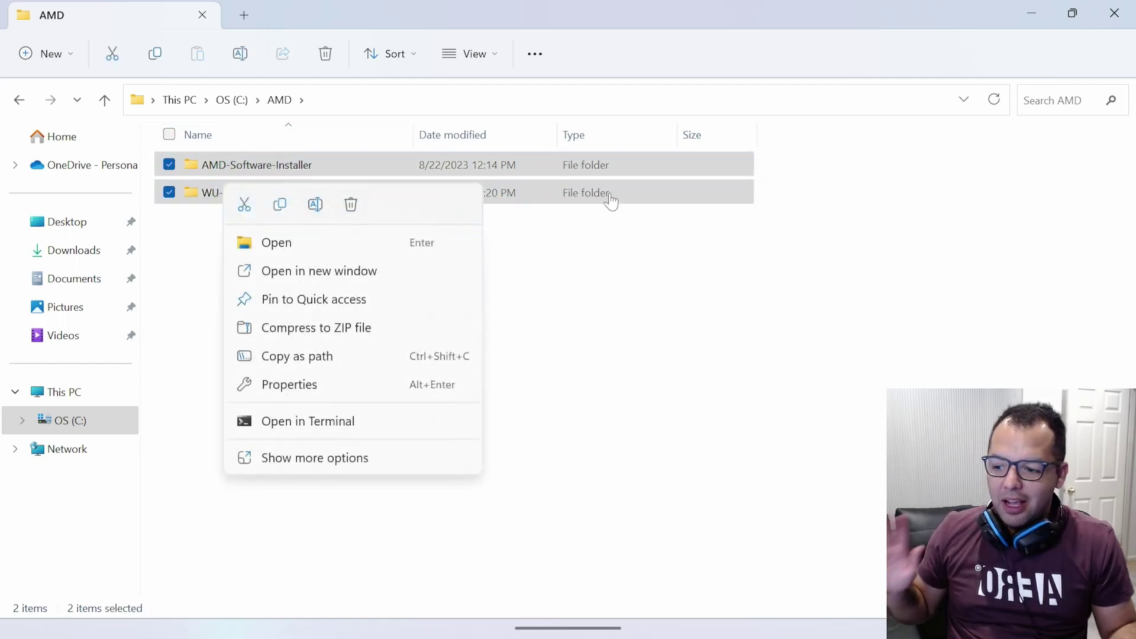
pyautogui.click(691, 351)
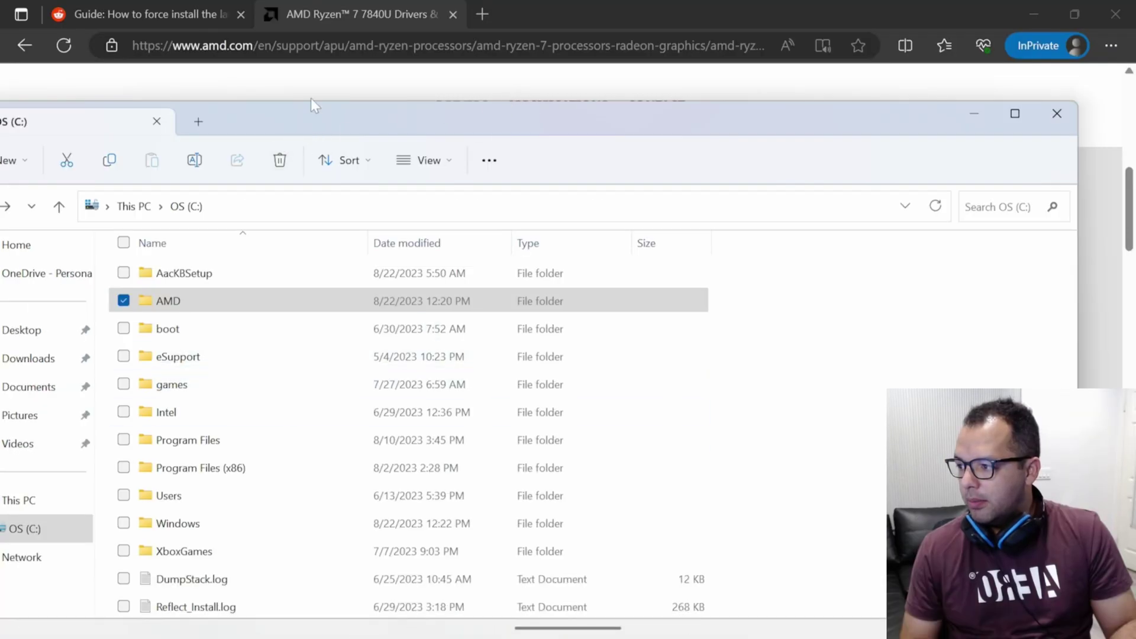
# - Open a new File Explorer window from the taskbar
pyautogui.moveTo(312, 118); pyautogui.dragTo(345, 79)
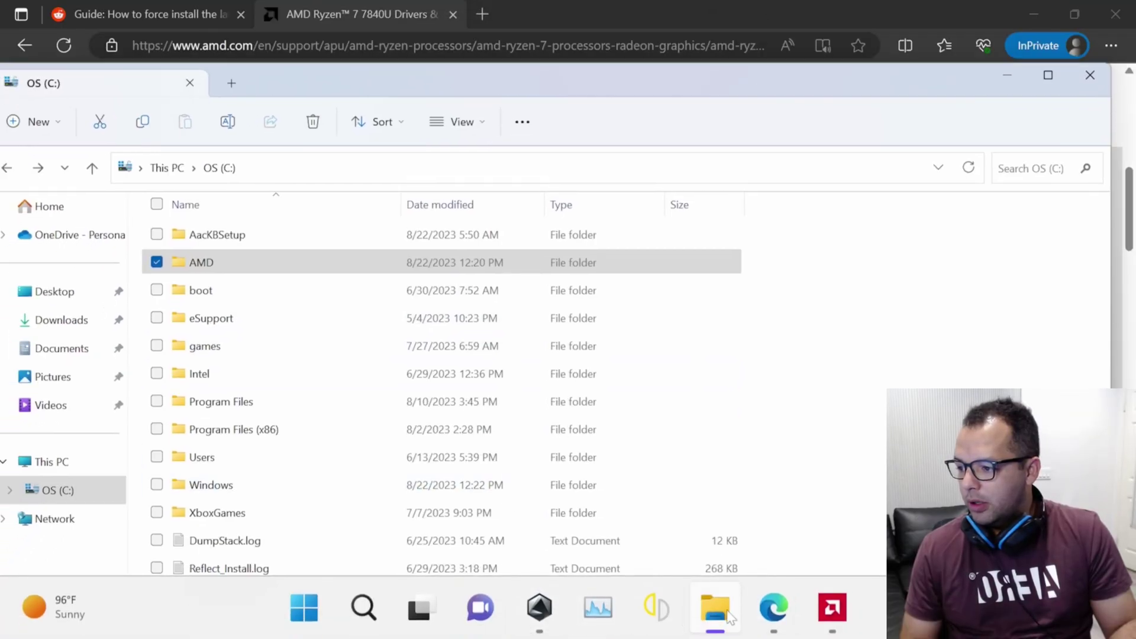
pyautogui.rightClick(714, 608)
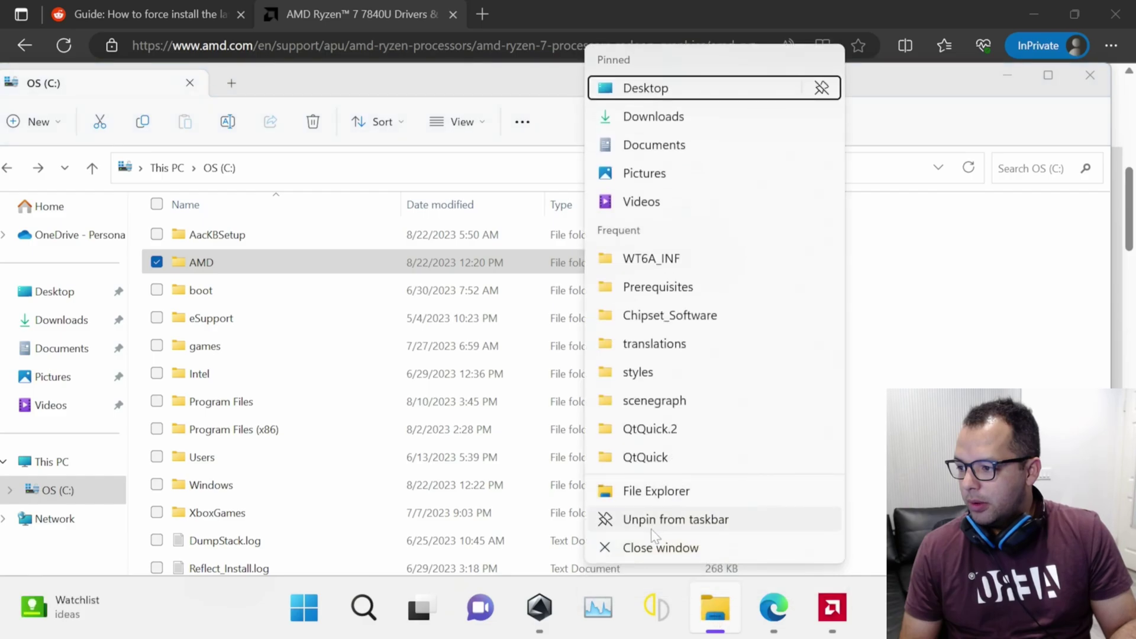
pyautogui.click(686, 495)
# - Run the Adrenalin installer from Downloads and answer No to the permission prompt
pyautogui.doubleClick(430, 193)
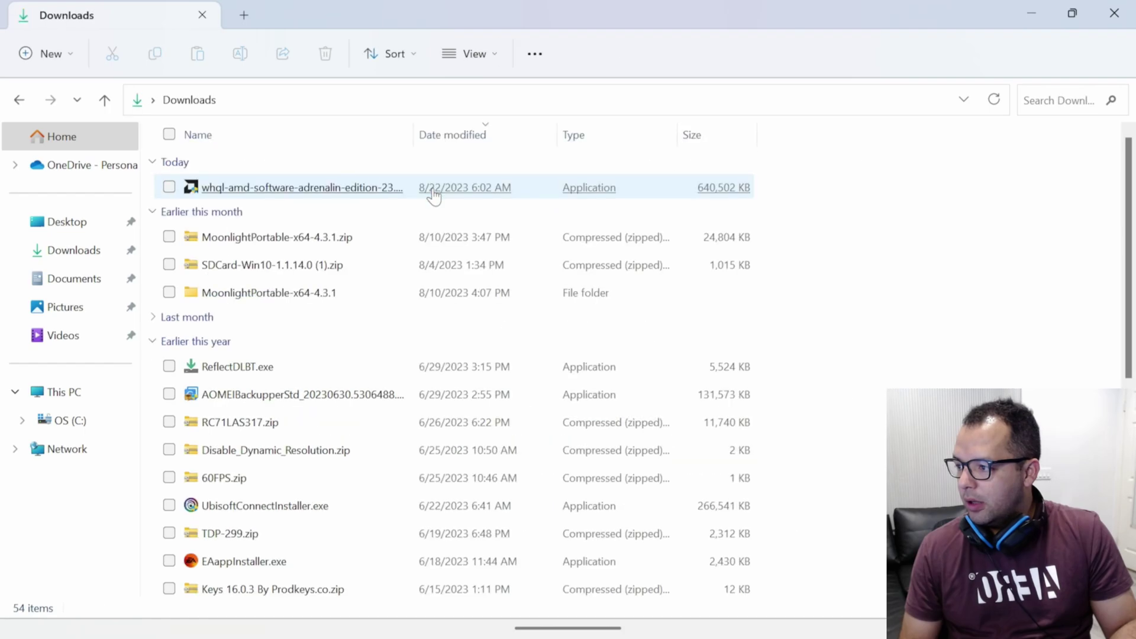
pyautogui.click(330, 199)
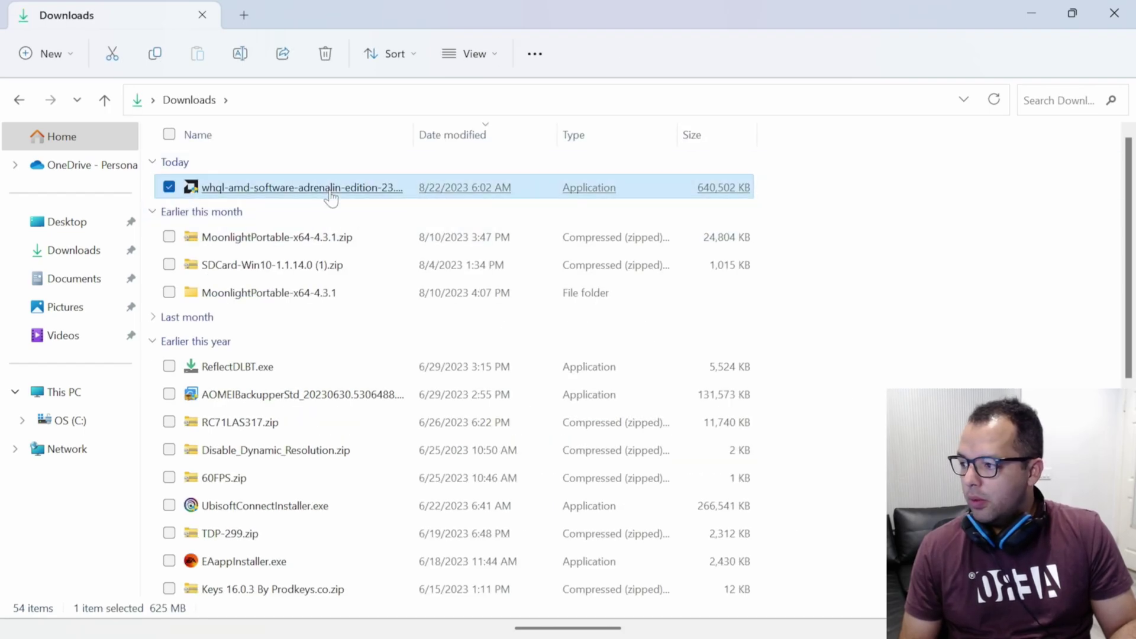
pyautogui.doubleClick(330, 198)
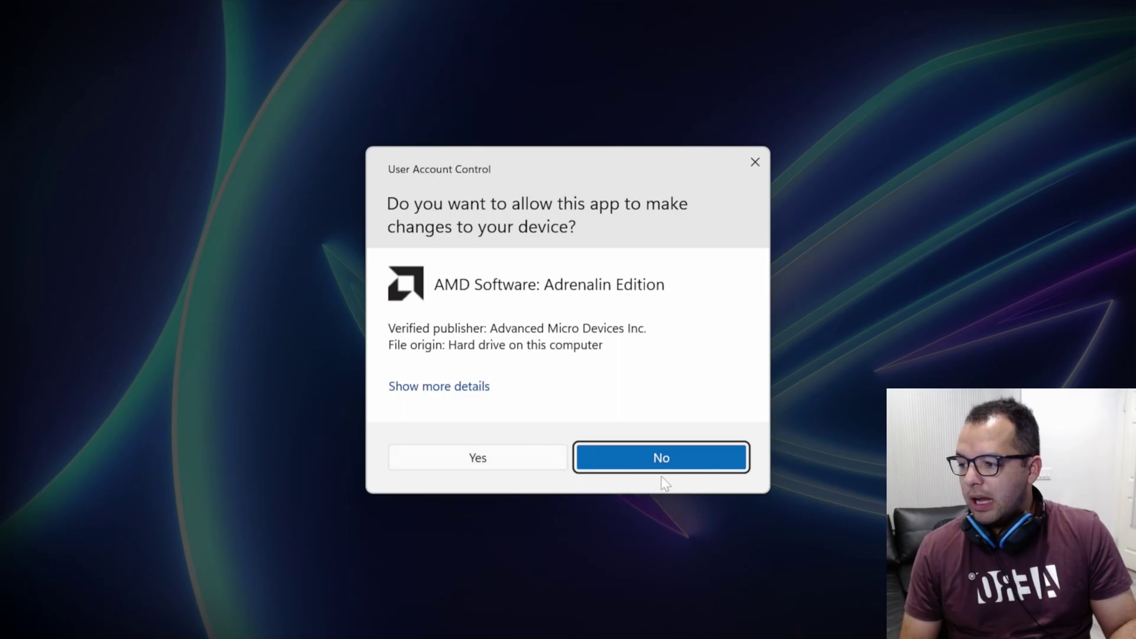
pyautogui.click(654, 457)
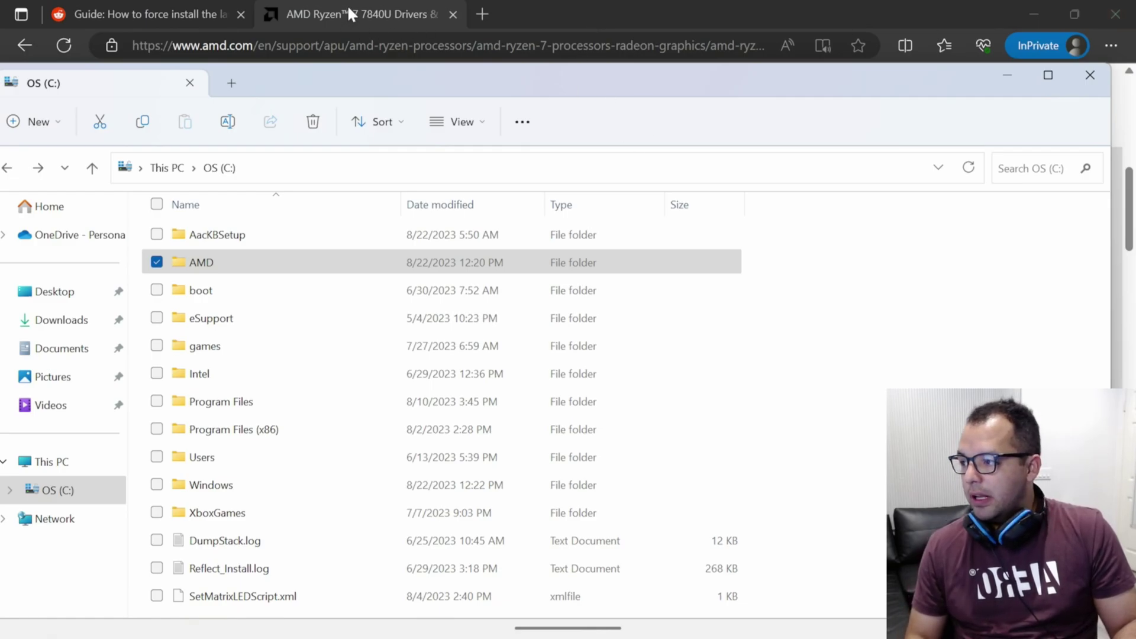
# - Scroll the Reddit guide to Step 3's Error 182 and Step 4's Device Manager instructions
pyautogui.click(140, 7)
pyautogui.scroll(-5, 384, 241)
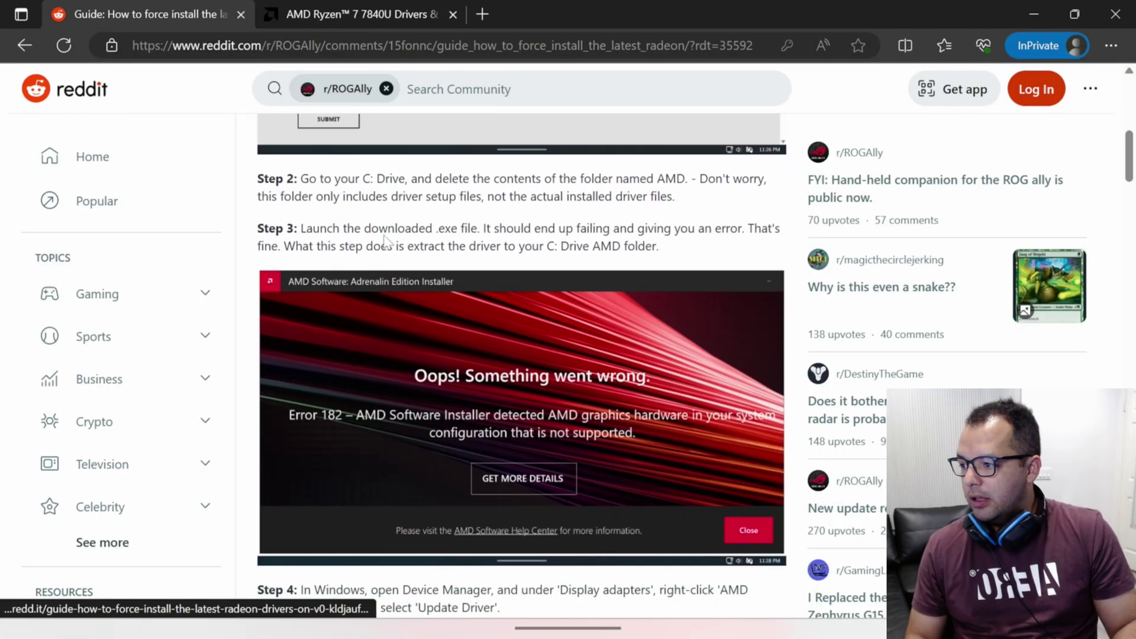
pyautogui.scroll(10, 384, 241)
pyautogui.scroll(-6, 544, 414)
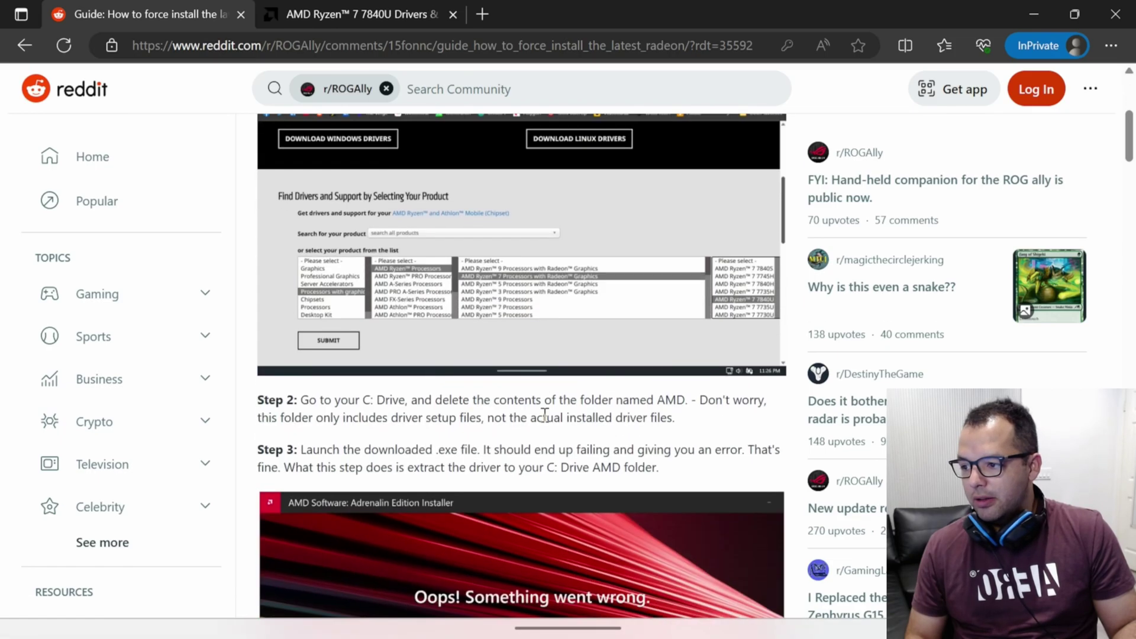
pyautogui.scroll(-3, 544, 414)
pyautogui.scroll(3, 544, 414)
pyautogui.moveTo(650, 448); pyautogui.dragTo(651, 400)
pyautogui.click(646, 403)
pyautogui.scroll(-1, 647, 465)
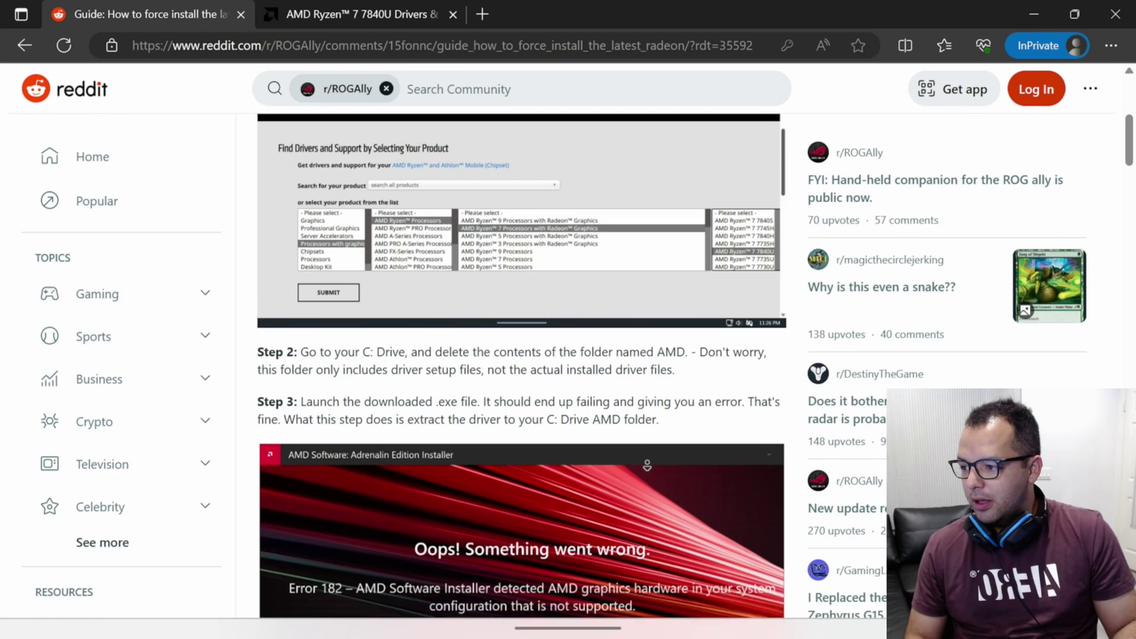
pyautogui.scroll(-5, 647, 466)
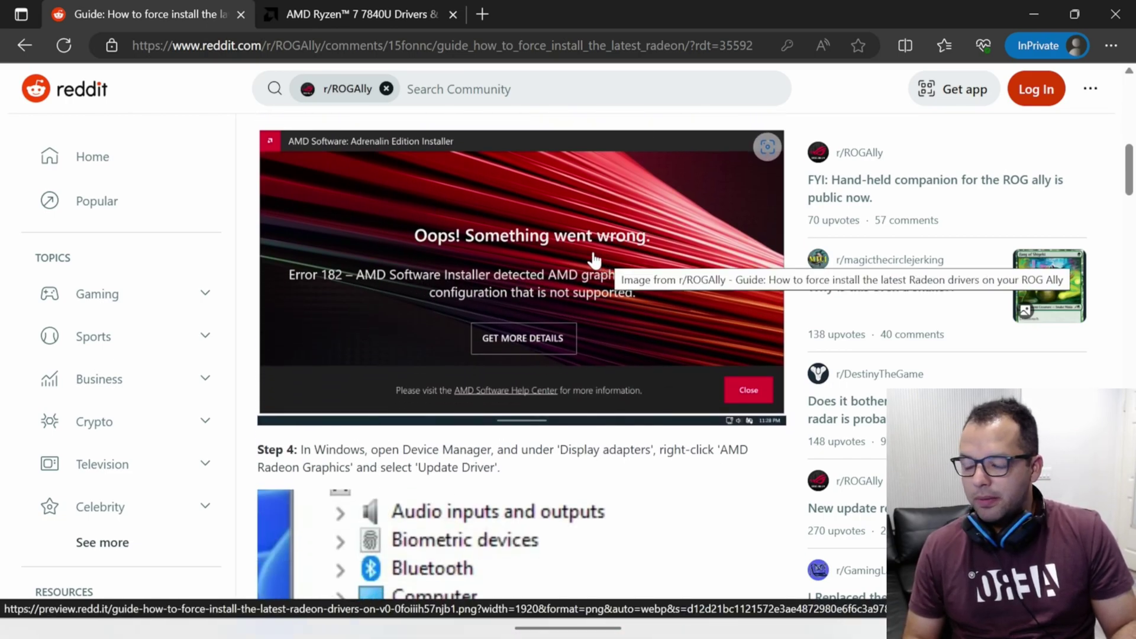
# - Open Device Manager via Search and choose Update driver for AMD Radeon 780M Graphics
pyautogui.moveTo(420, 606)
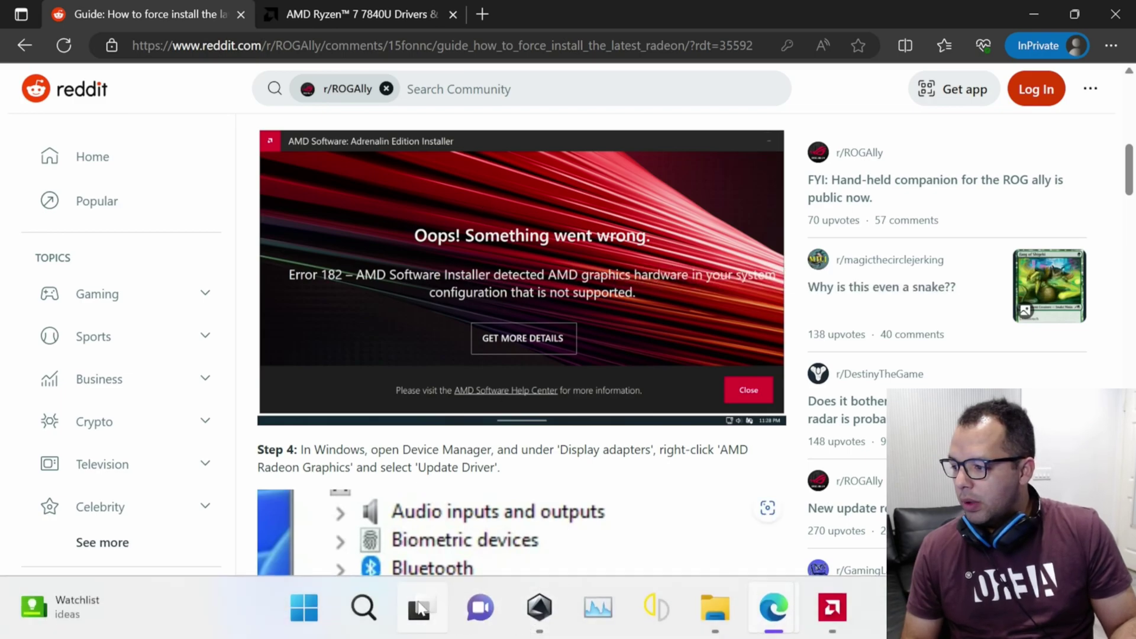
pyautogui.click(383, 611)
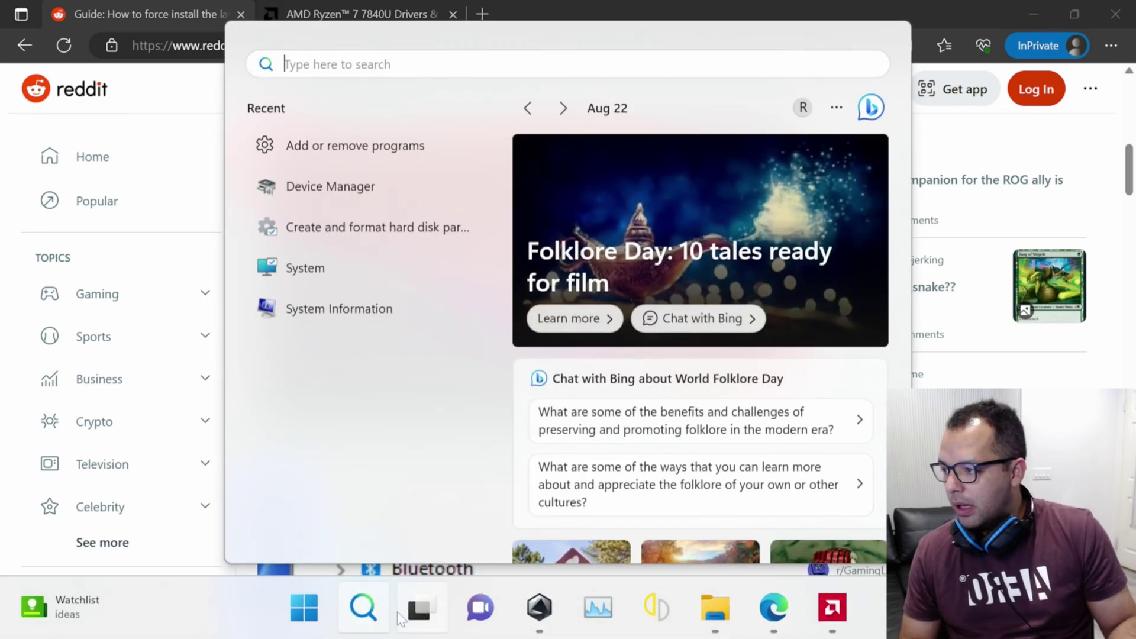
pyautogui.click(344, 193)
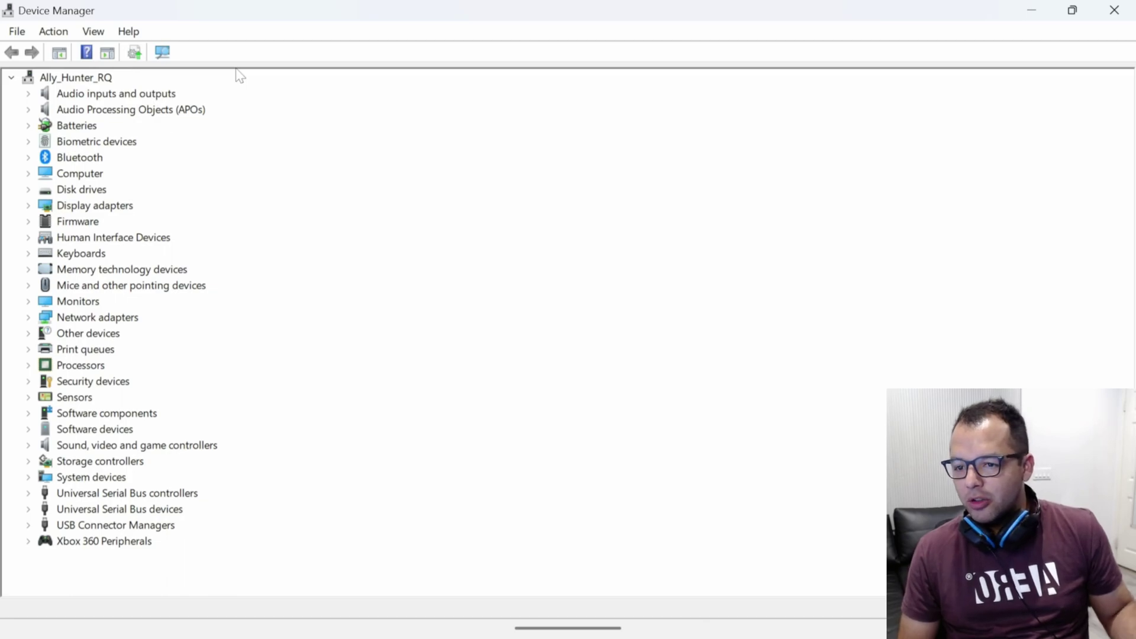
pyautogui.doubleClick(50, 207)
pyautogui.click(136, 228)
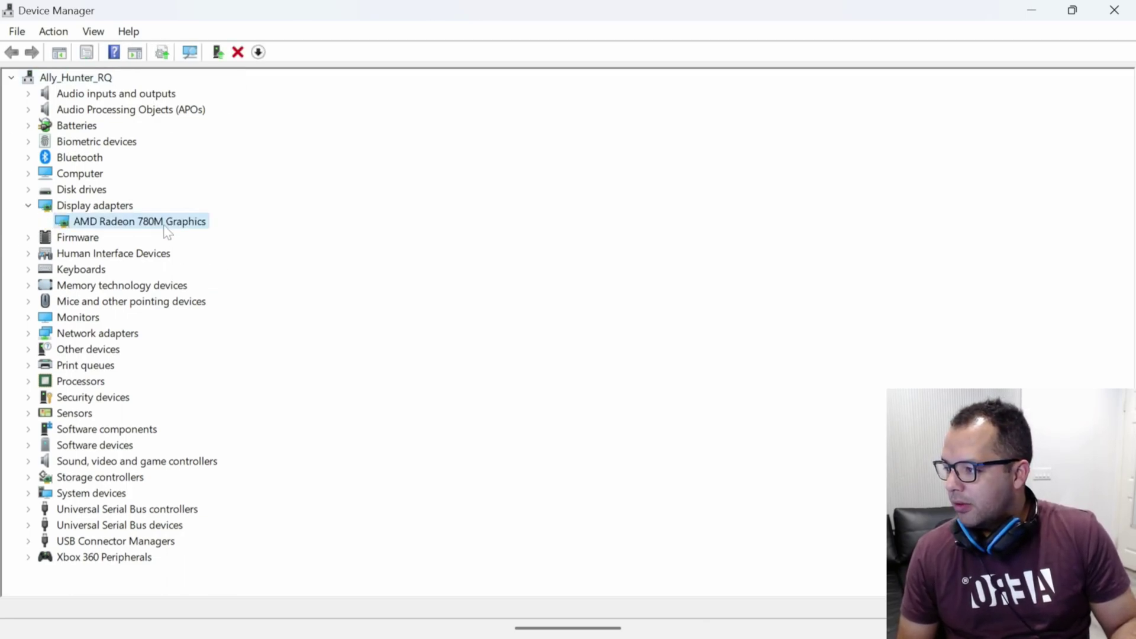
pyautogui.rightClick(165, 225)
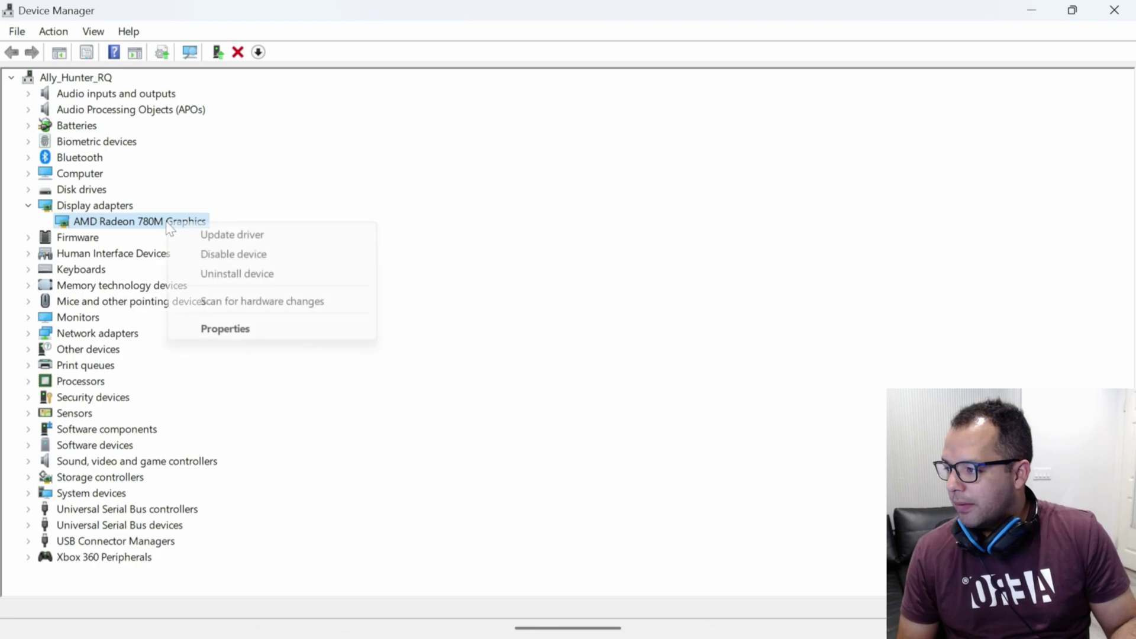
pyautogui.click(256, 239)
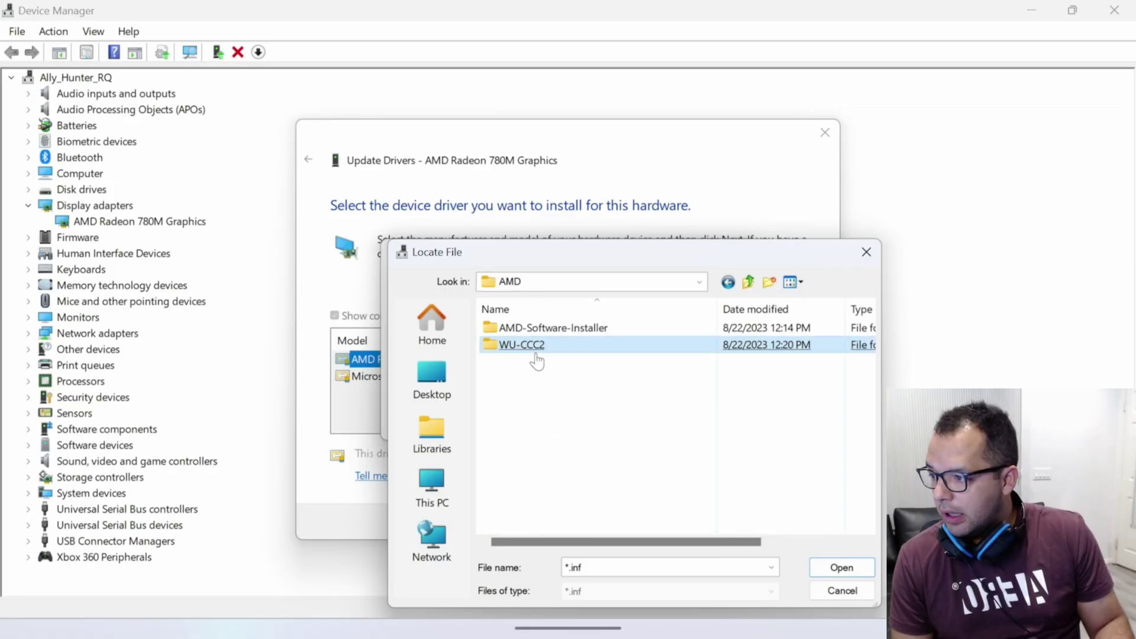
# - Browse into AMD-Software-Installer > Packages > Drivers > Display in the Locate File dialog
pyautogui.click(565, 333)
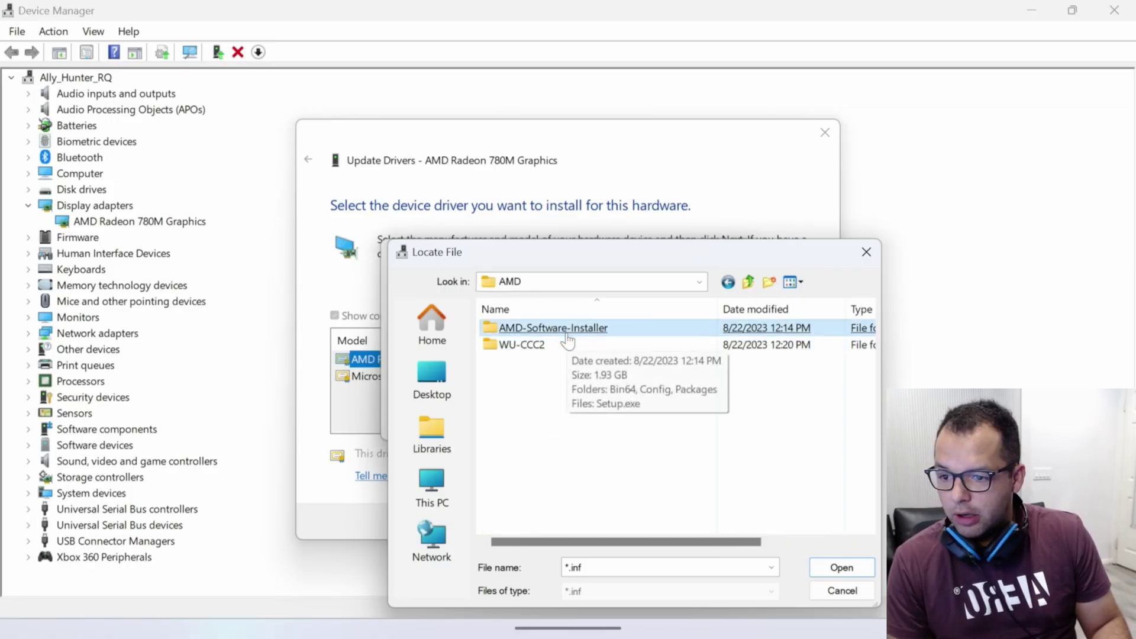
pyautogui.doubleClick(566, 333)
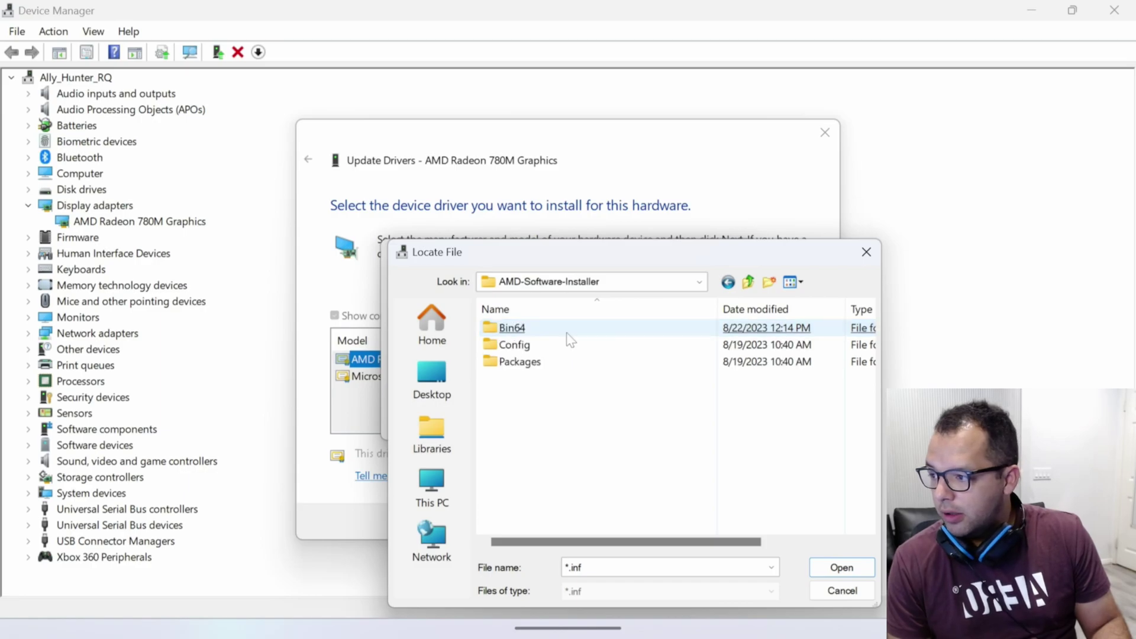
pyautogui.click(524, 363)
pyautogui.doubleClick(525, 364)
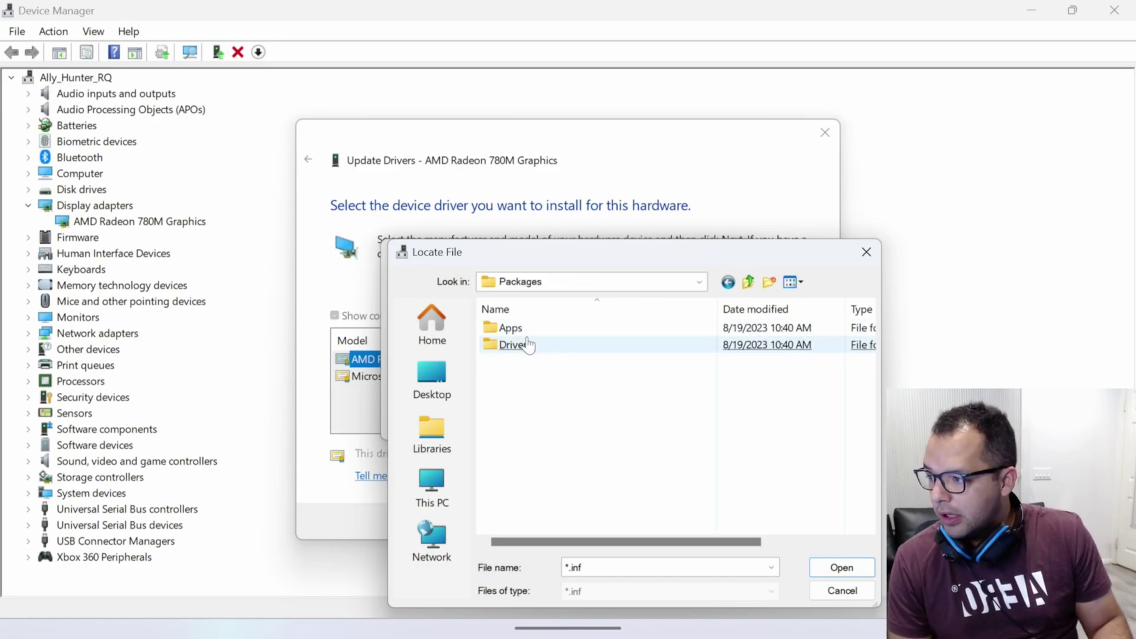
pyautogui.click(524, 347)
pyautogui.doubleClick(523, 346)
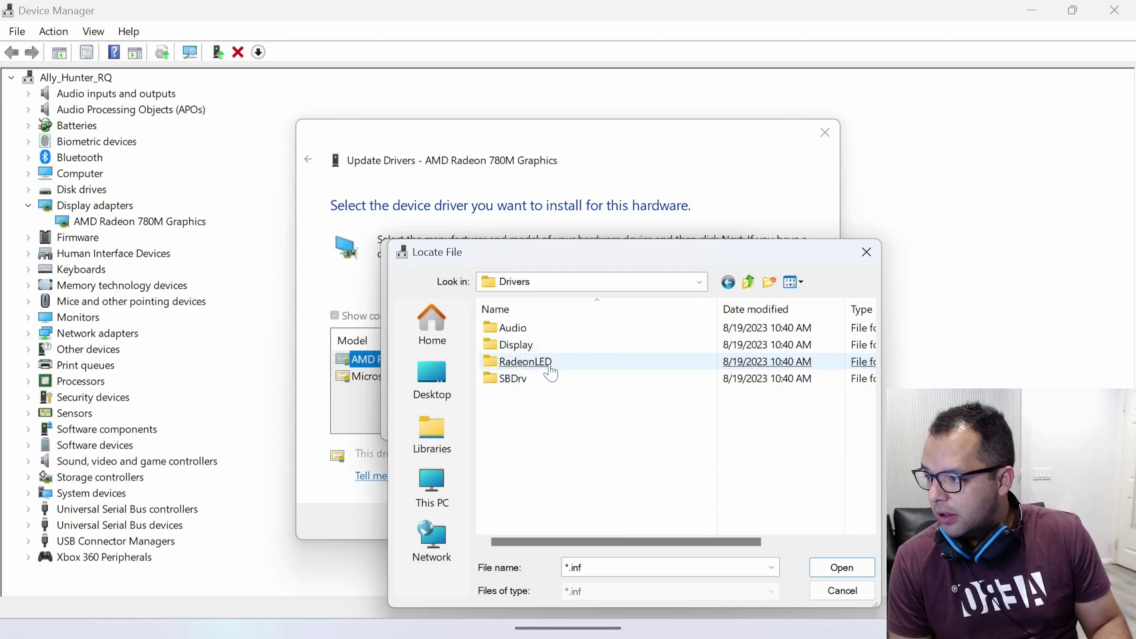
pyautogui.click(512, 349)
pyautogui.doubleClick(512, 349)
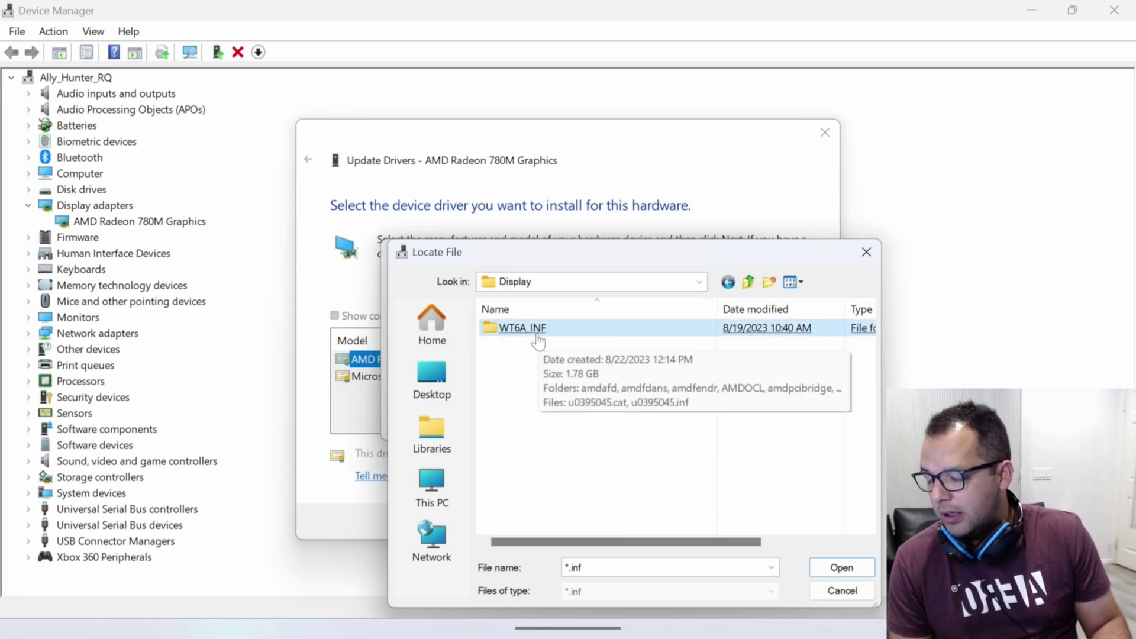
# - Open the WT6A_INF folder and pick the u0395045.inf driver file
pyautogui.doubleClick(538, 340)
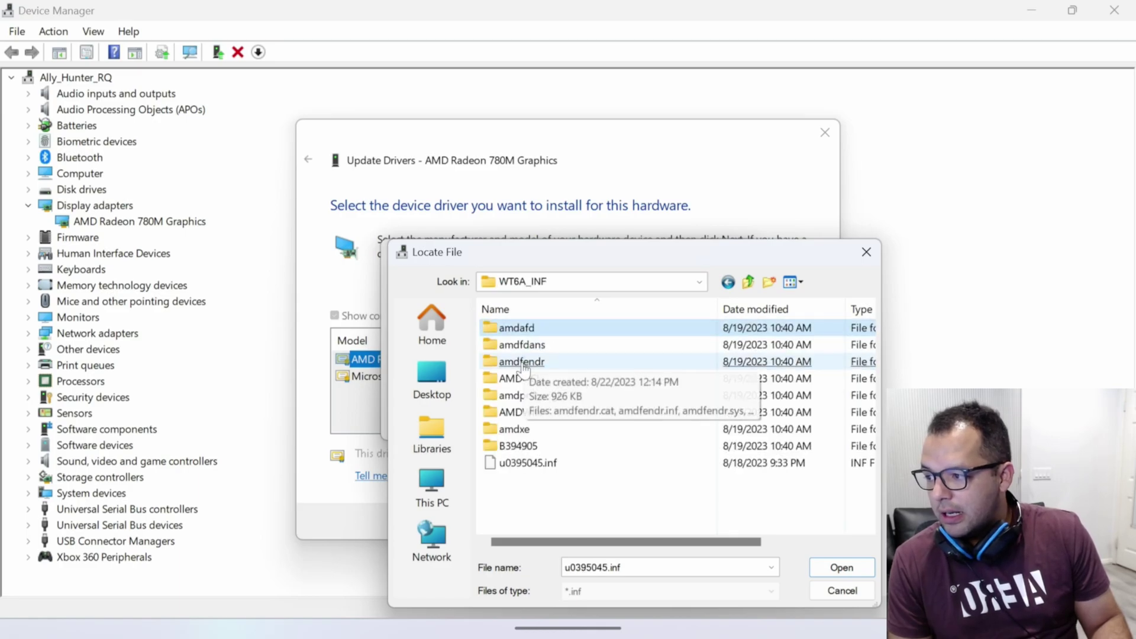
pyautogui.click(523, 364)
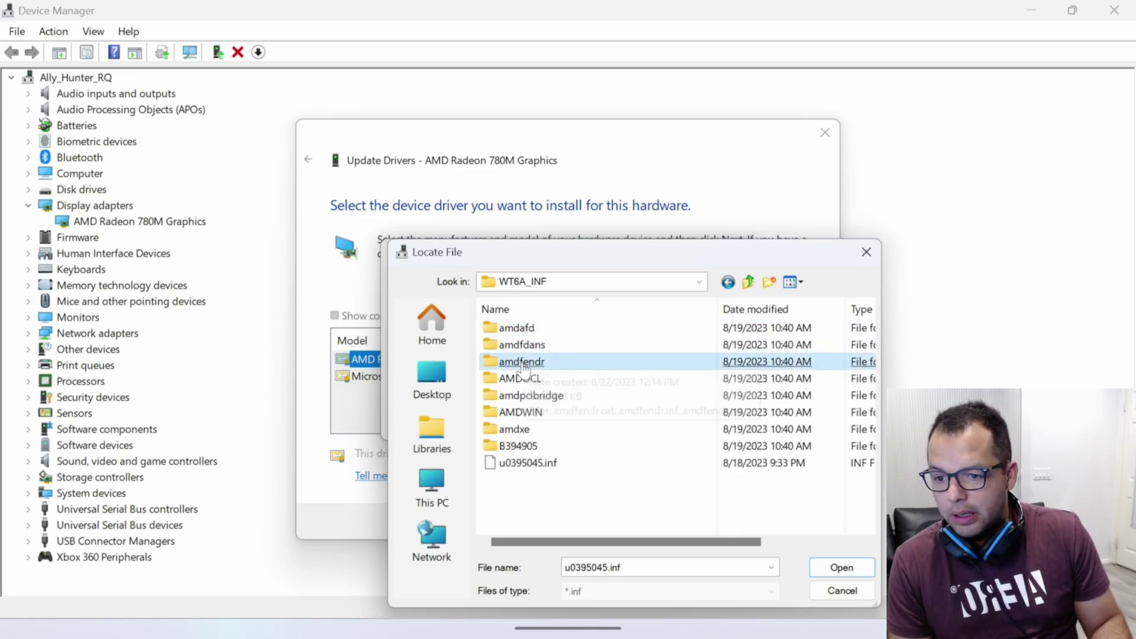
pyautogui.click(534, 400)
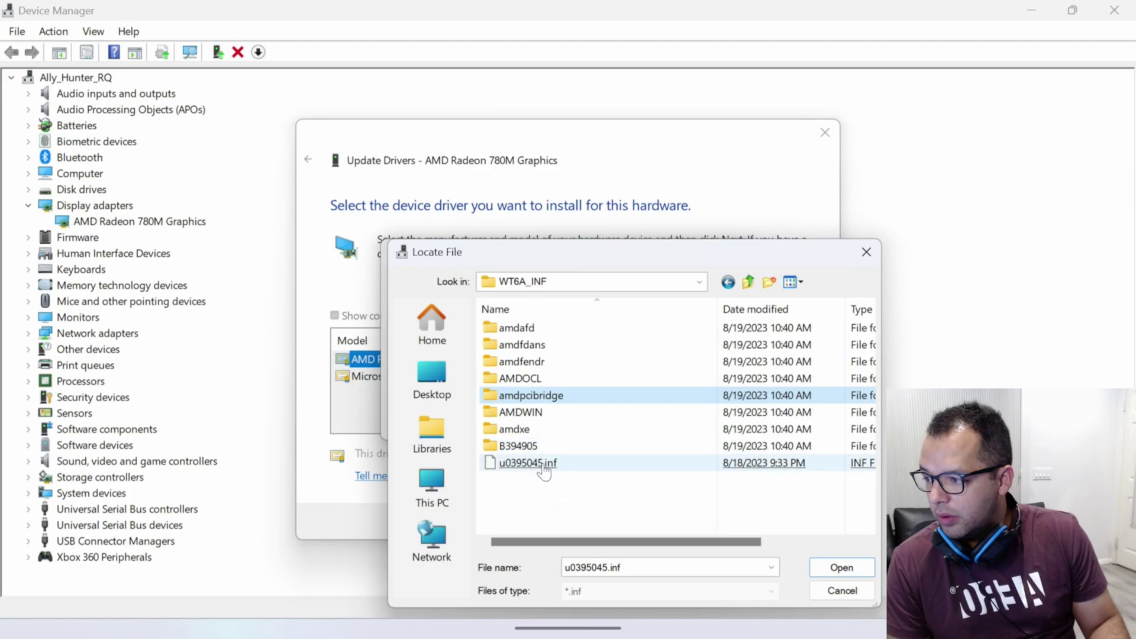
pyautogui.click(553, 470)
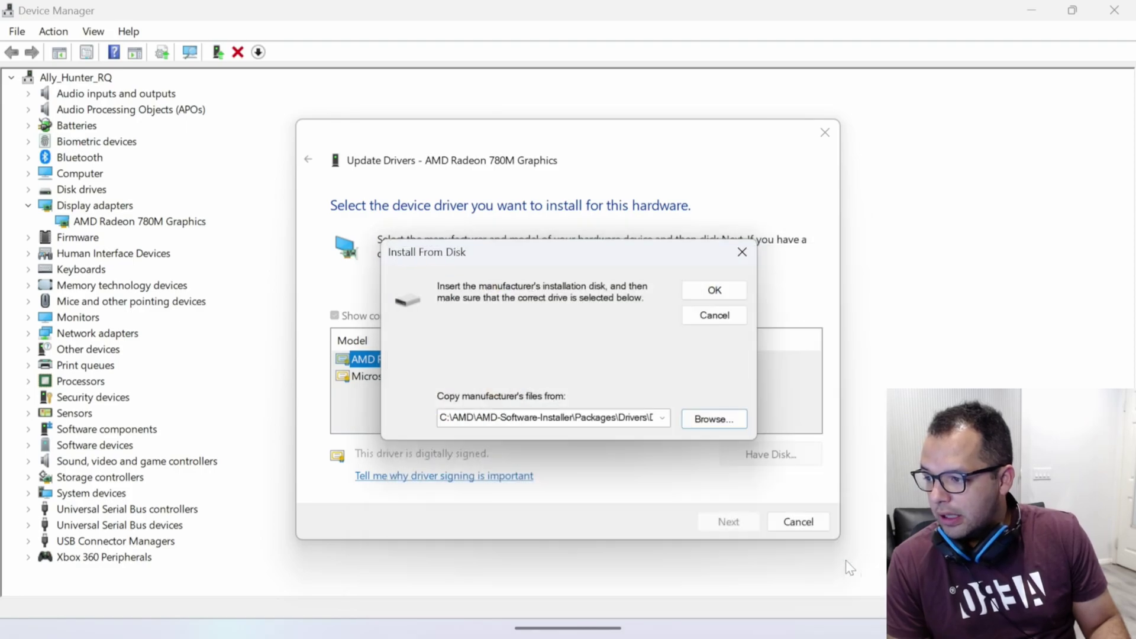
# - Close the Install From Disk prompt to see AMD Radeon Graphics in the model list
pyautogui.click(742, 251)
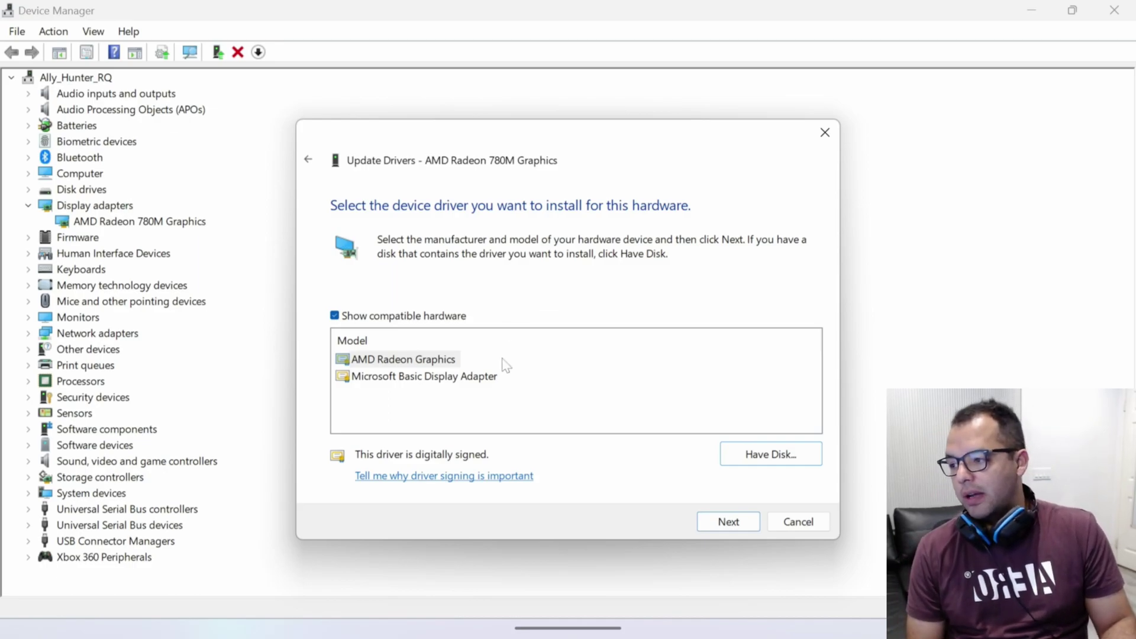
# - Switch to the Reddit guide window and scroll to Step 7 on choosing AMD Radeon(TM) 780M Graphics
pyautogui.moveTo(699, 636)
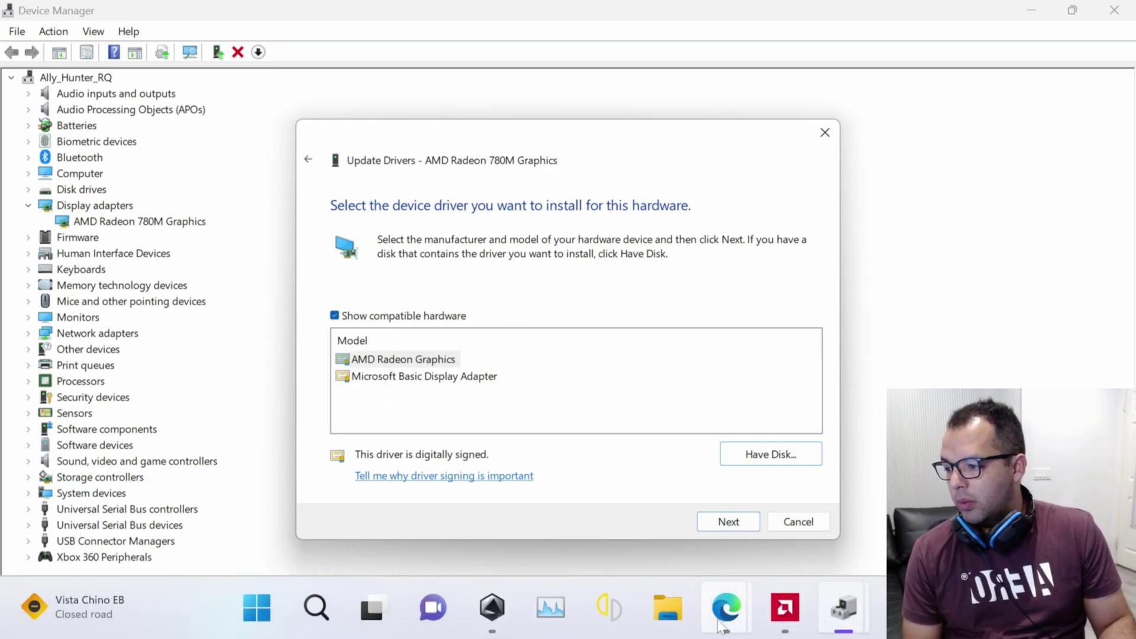
pyautogui.click(748, 592)
pyautogui.moveTo(726, 608)
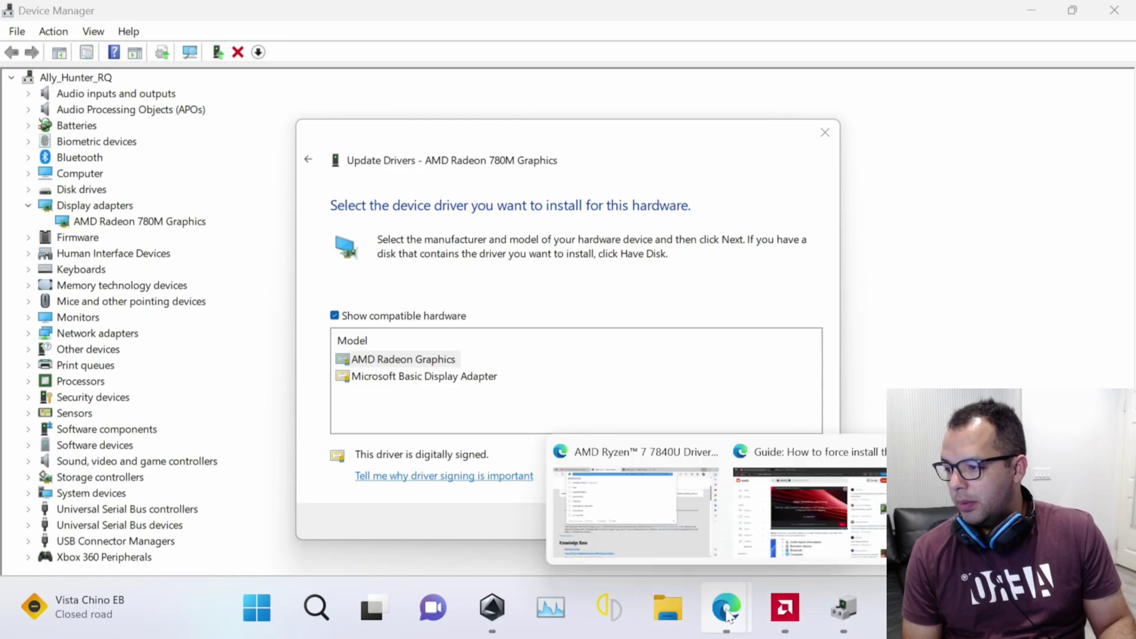
pyautogui.moveTo(870, 521)
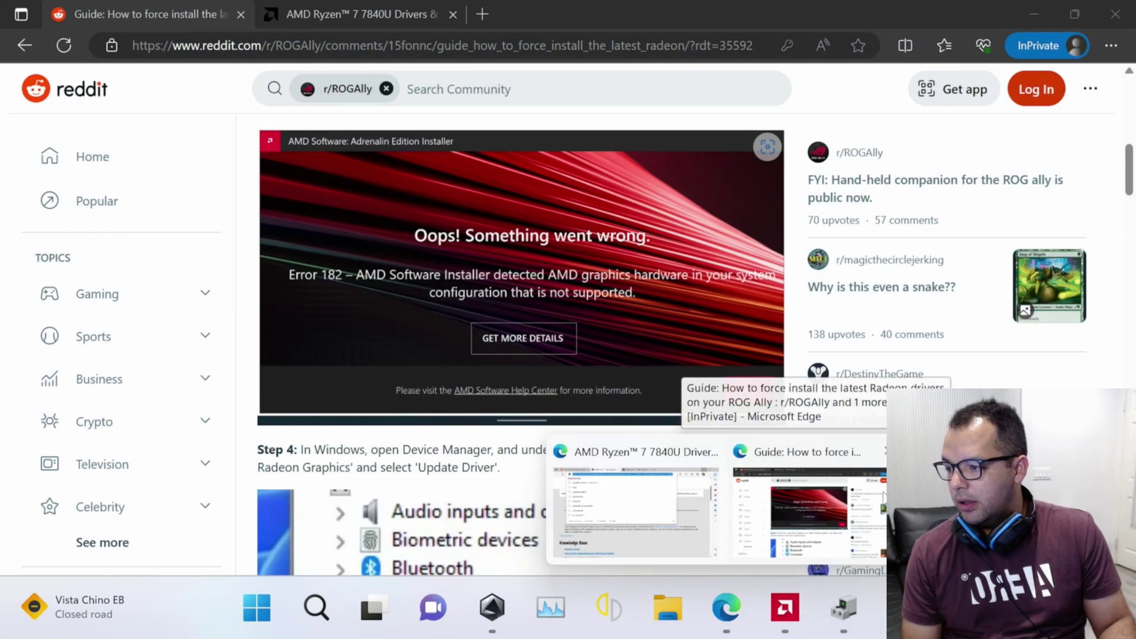
pyautogui.click(832, 515)
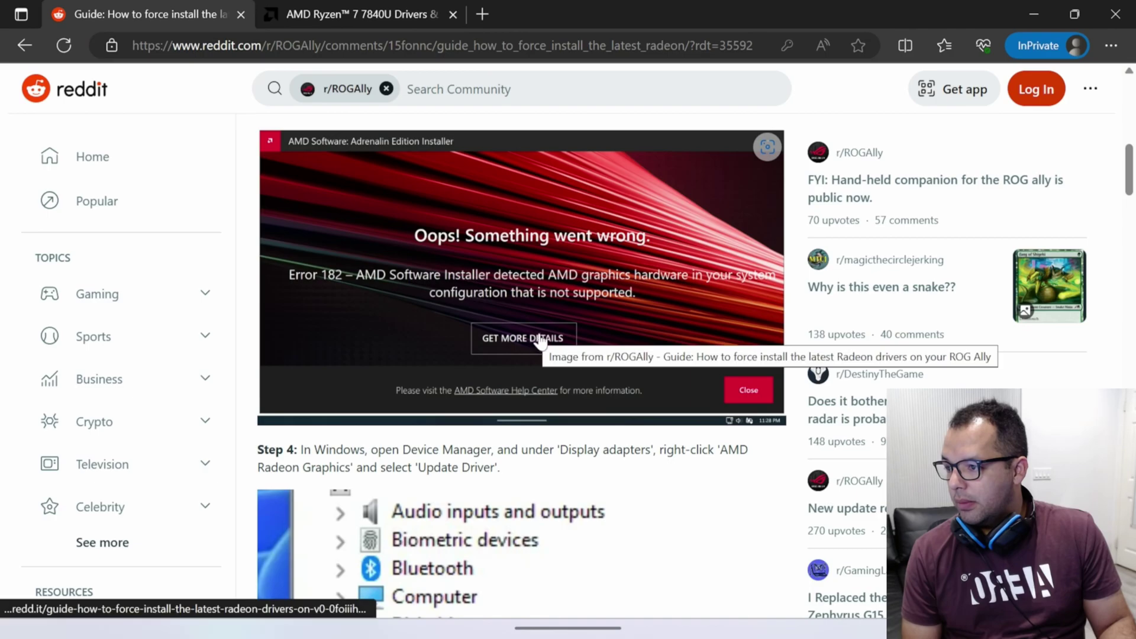
pyautogui.scroll(10, 545, 349)
pyautogui.scroll(-3, 549, 393)
pyautogui.scroll(8, 549, 355)
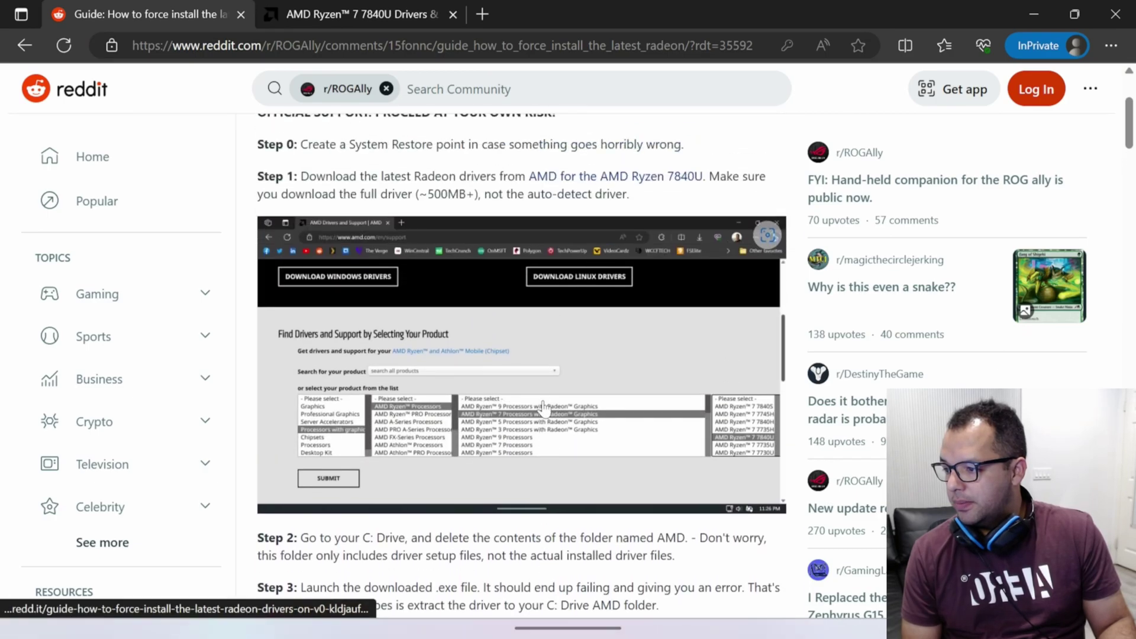
pyautogui.moveTo(1117, 101); pyautogui.dragTo(1129, 295)
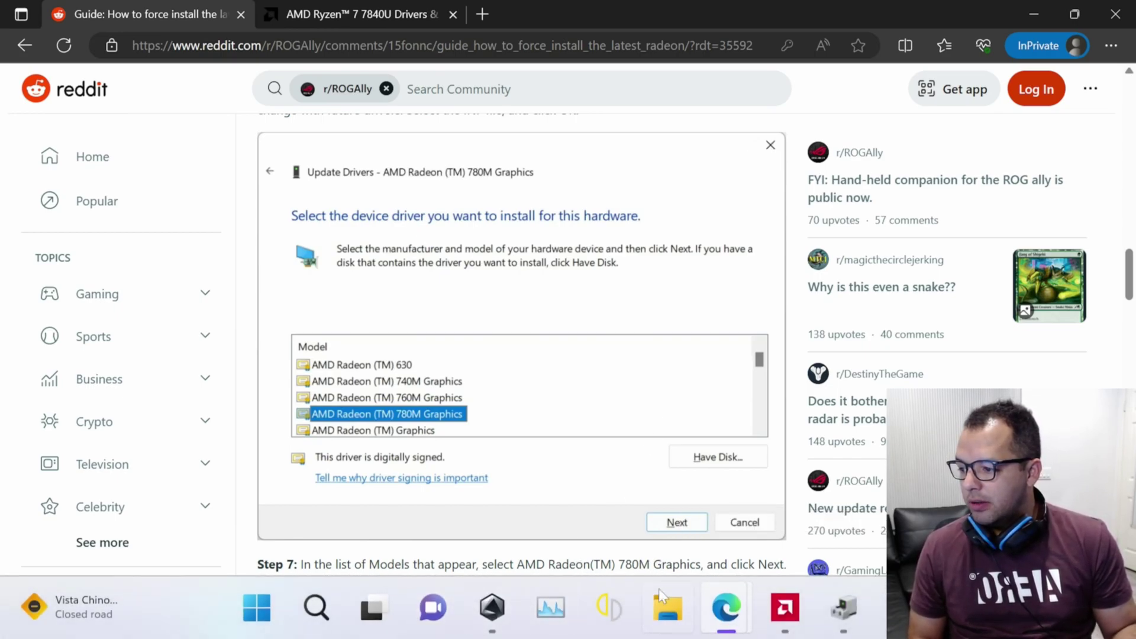
# - Open C:\AMD\AMD-Software-Installer\Packages\Drivers\Display\WT6A_INF\B394905 in File Explorer
pyautogui.click(667, 617)
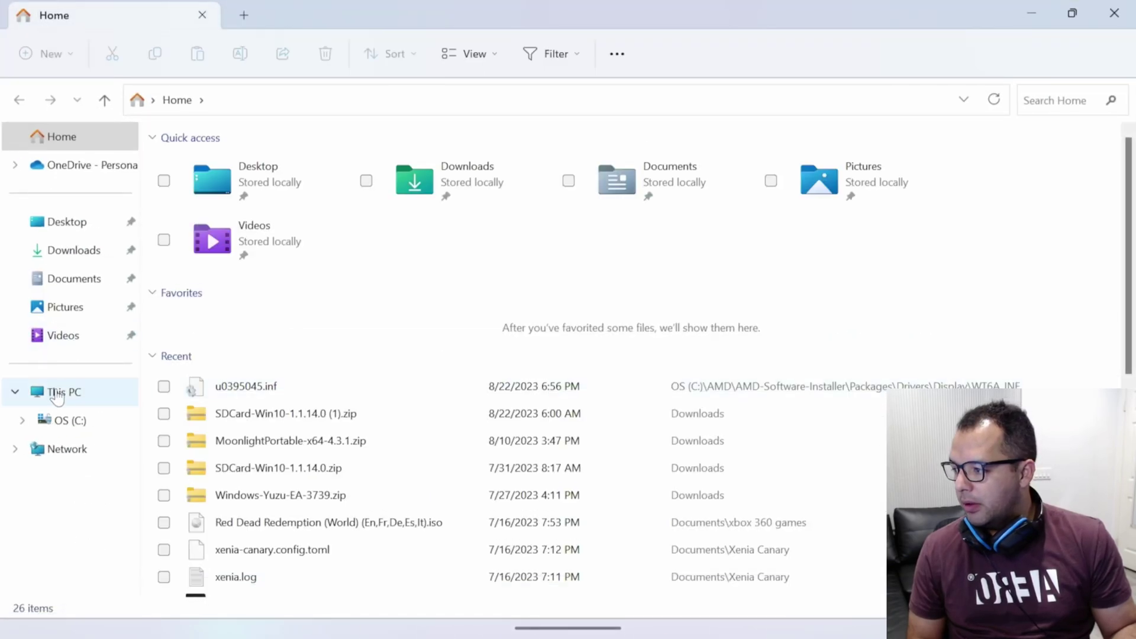
pyautogui.click(64, 393)
pyautogui.doubleClick(251, 197)
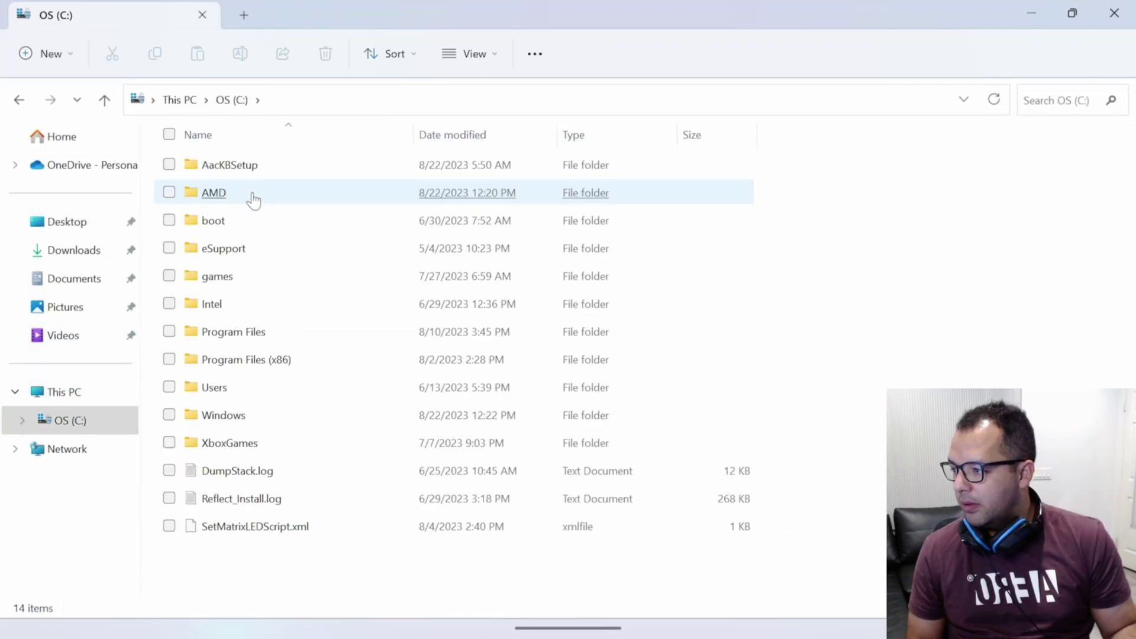
pyautogui.doubleClick(214, 193)
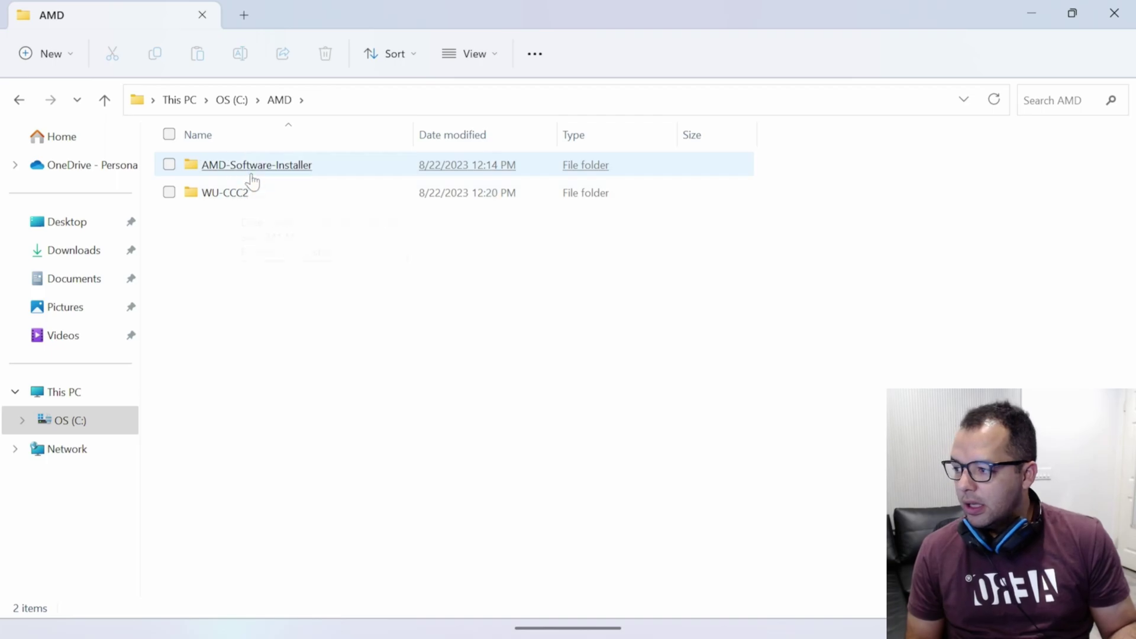
pyautogui.doubleClick(256, 173)
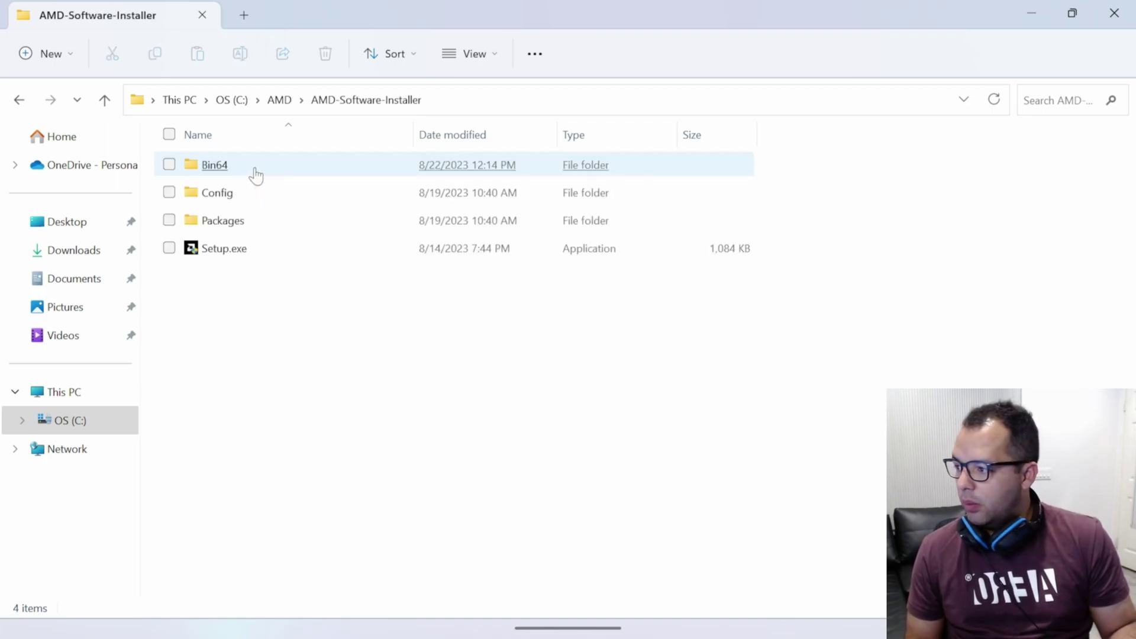
pyautogui.doubleClick(255, 227)
pyautogui.doubleClick(255, 195)
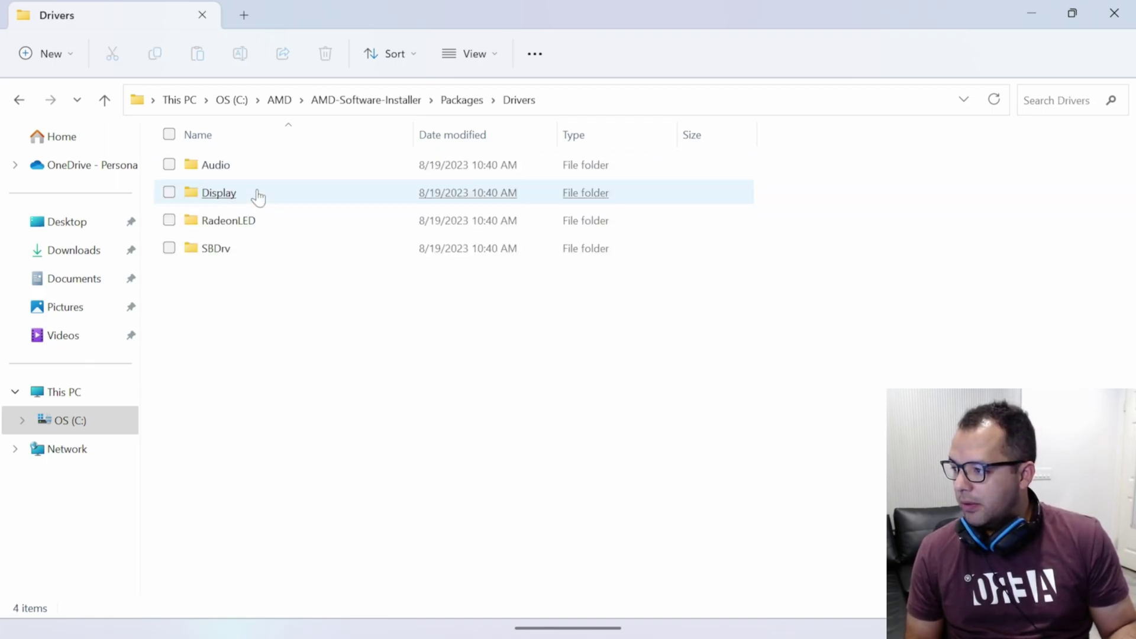
pyautogui.doubleClick(254, 195)
pyautogui.doubleClick(269, 171)
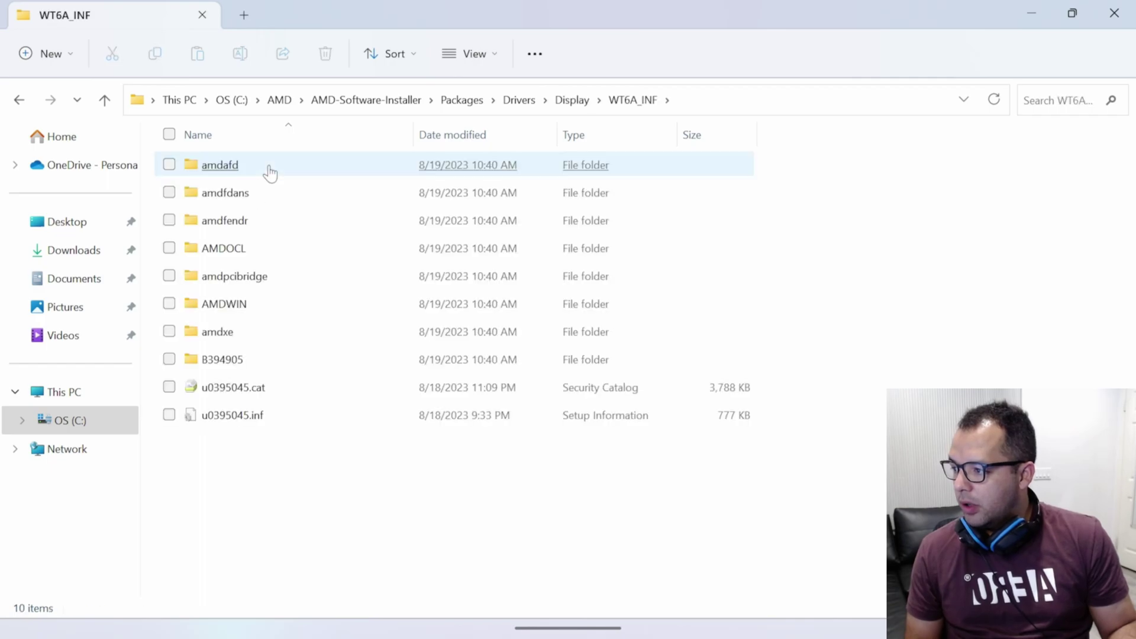
pyautogui.doubleClick(240, 362)
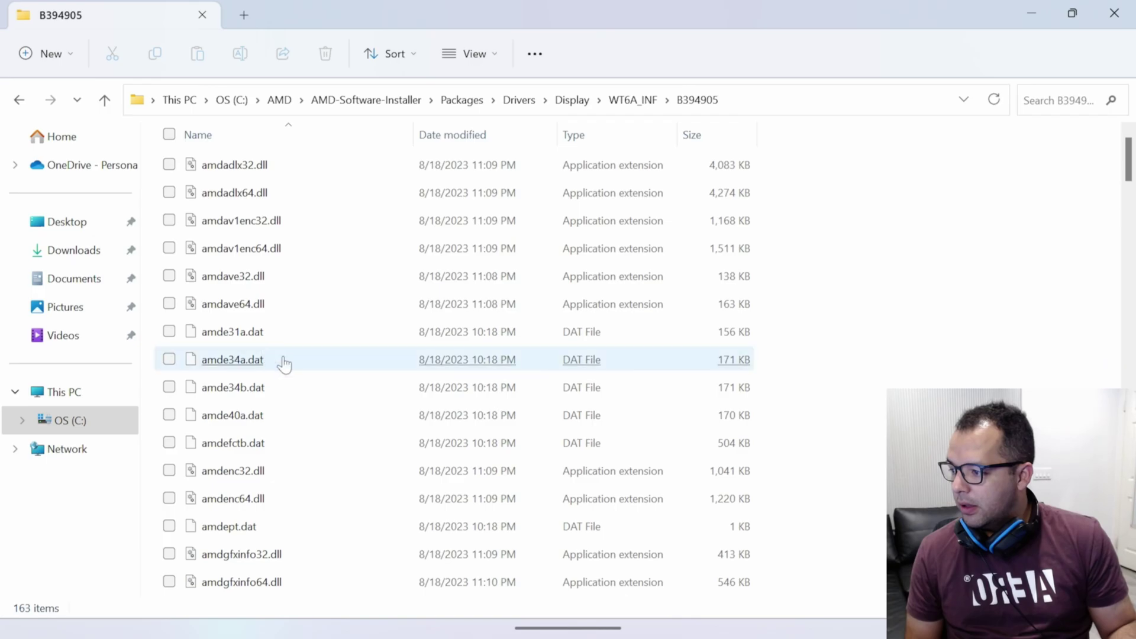
# - Scroll through the 163 driver files to locate ccc2_install.exe
pyautogui.scroll(-7, 285, 372)
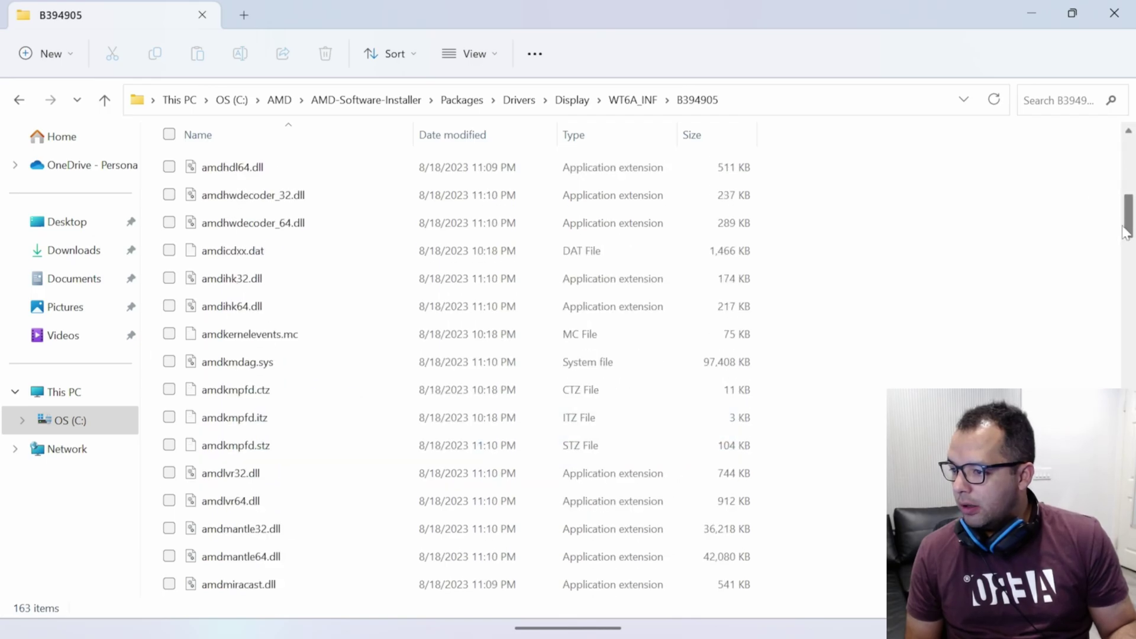
pyautogui.moveTo(1130, 235); pyautogui.dragTo(1130, 453)
pyautogui.scroll(3, 682, 271)
pyautogui.scroll(2, 266, 201)
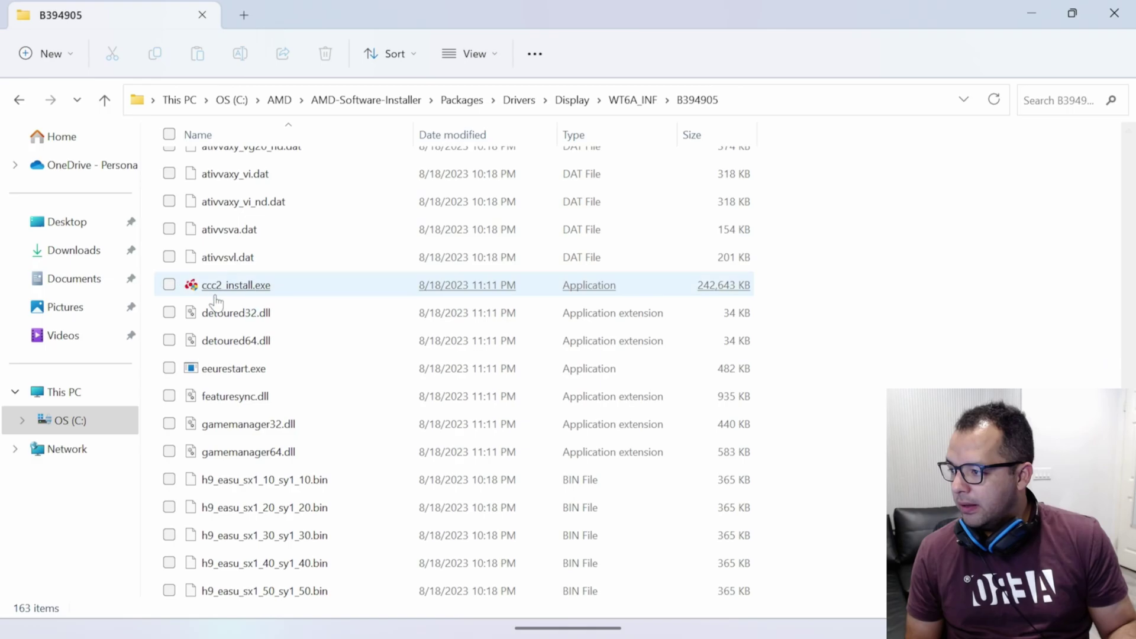